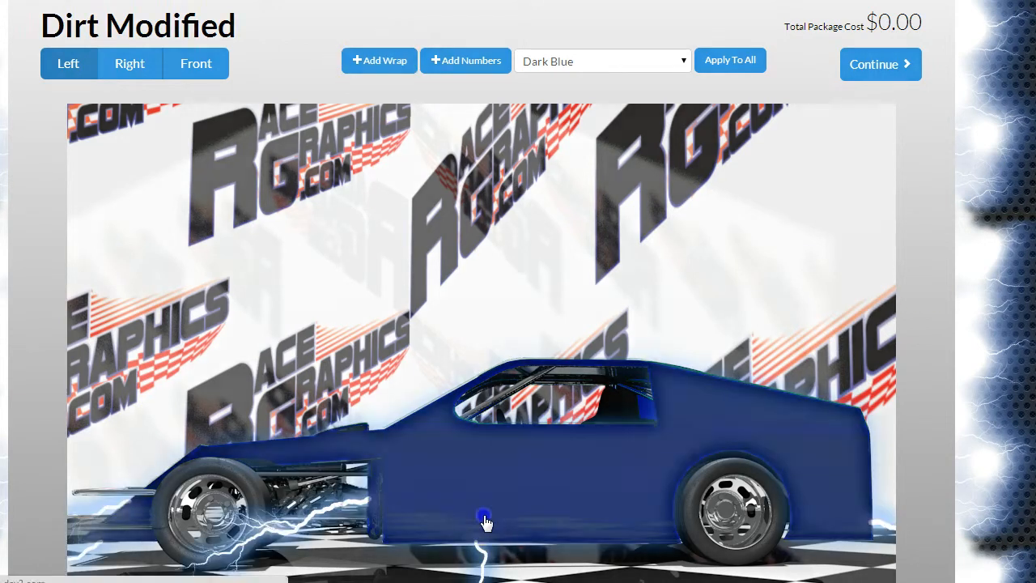
# Step: Open the left side of the car for editing and return to the car overview
pyautogui.click(485, 521)
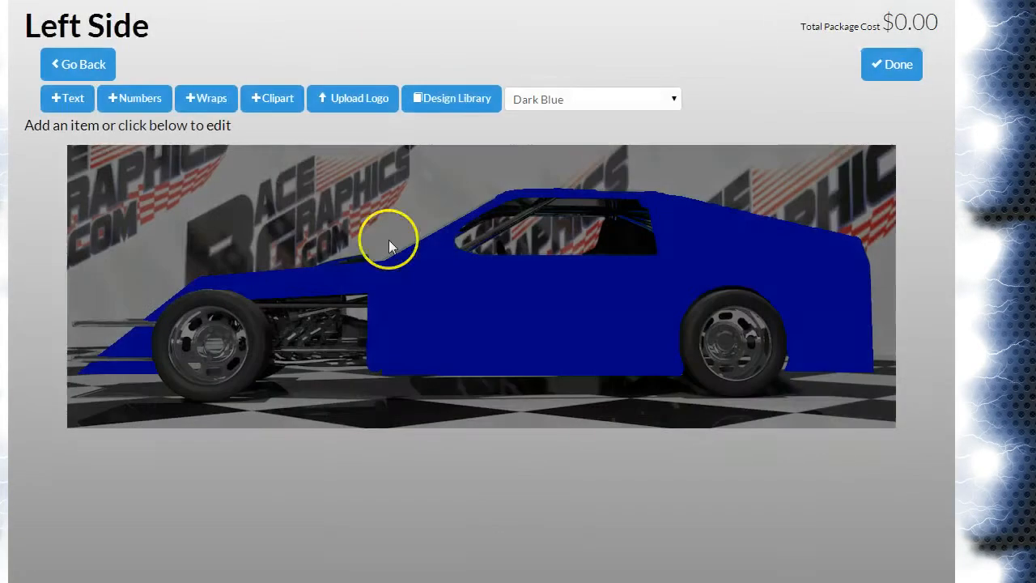
pyautogui.click(96, 71)
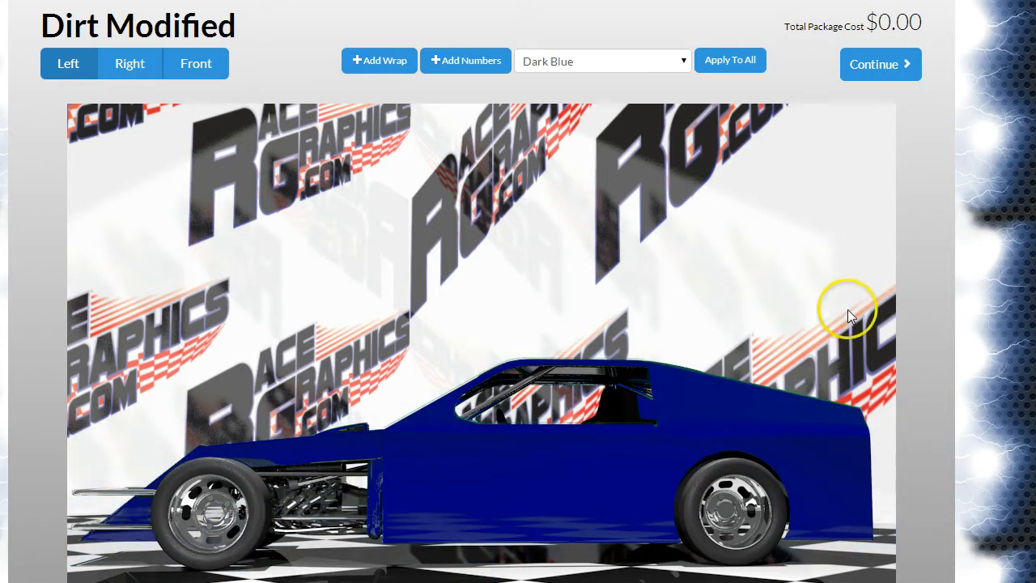
# Step: Open the wrap theme chooser and browse the side themes through page 7
pyautogui.click(396, 54)
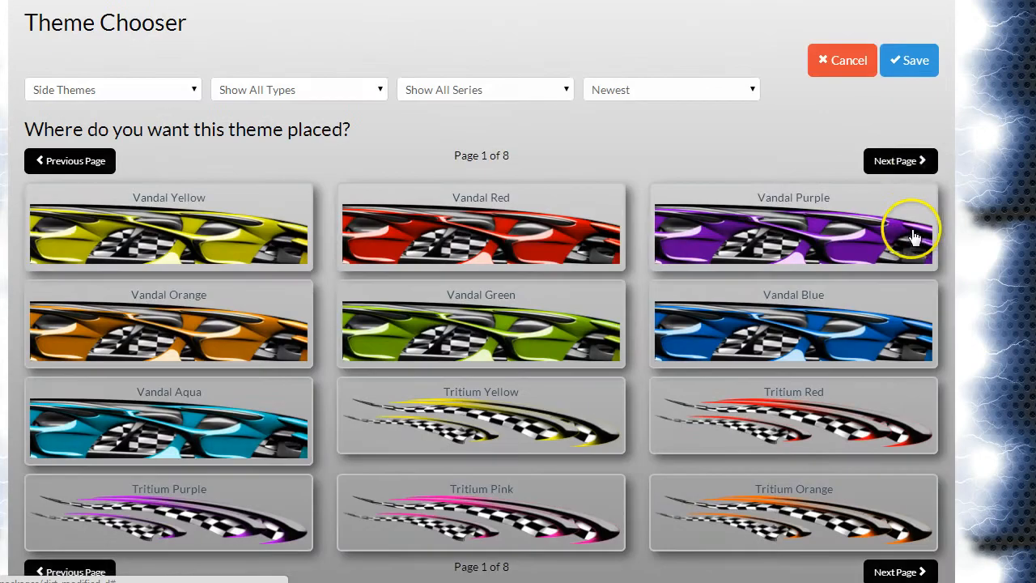
pyautogui.click(922, 161)
pyautogui.click(922, 161)
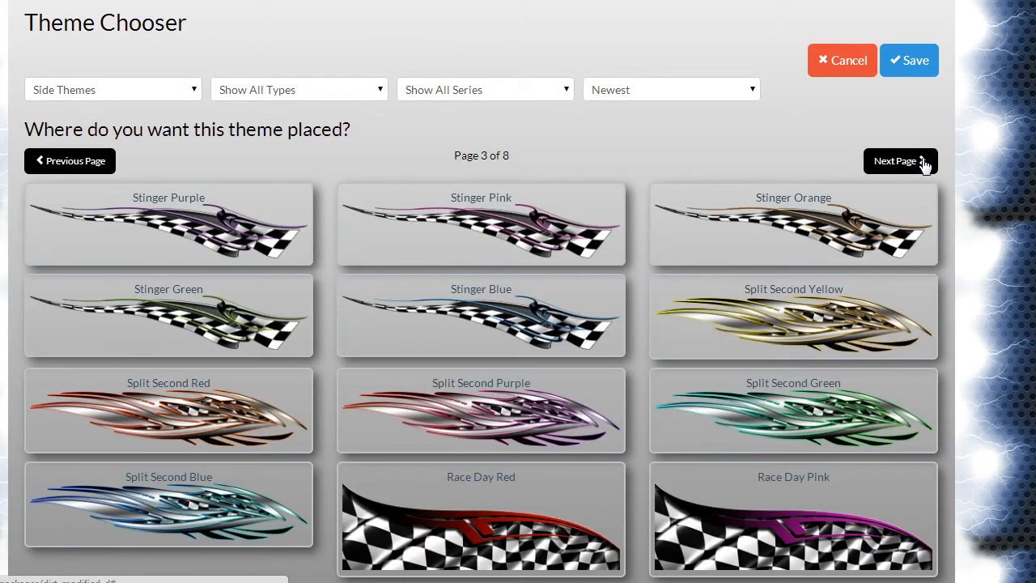
pyautogui.click(922, 161)
pyautogui.click(922, 161)
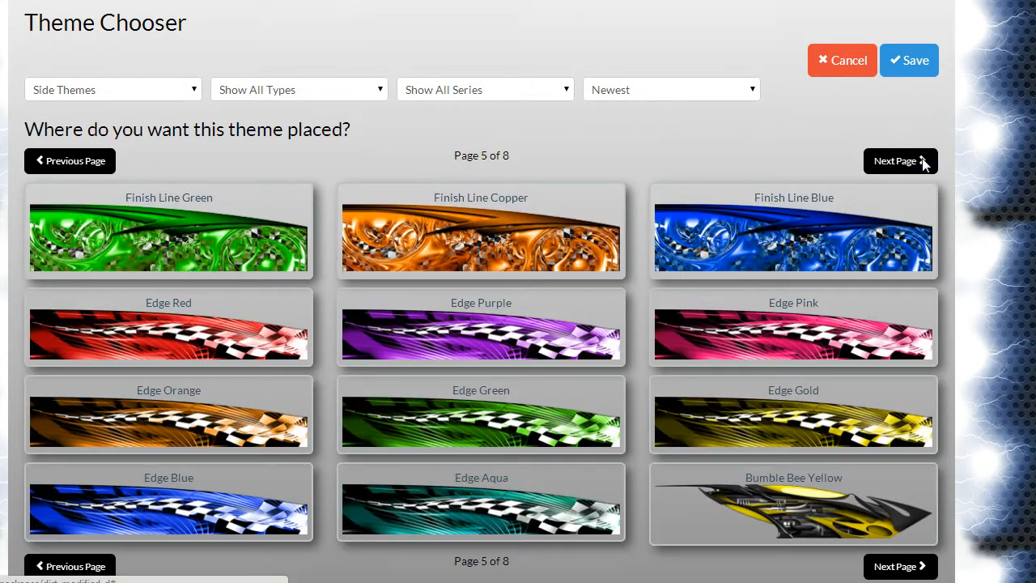
pyautogui.click(922, 161)
pyautogui.click(922, 161)
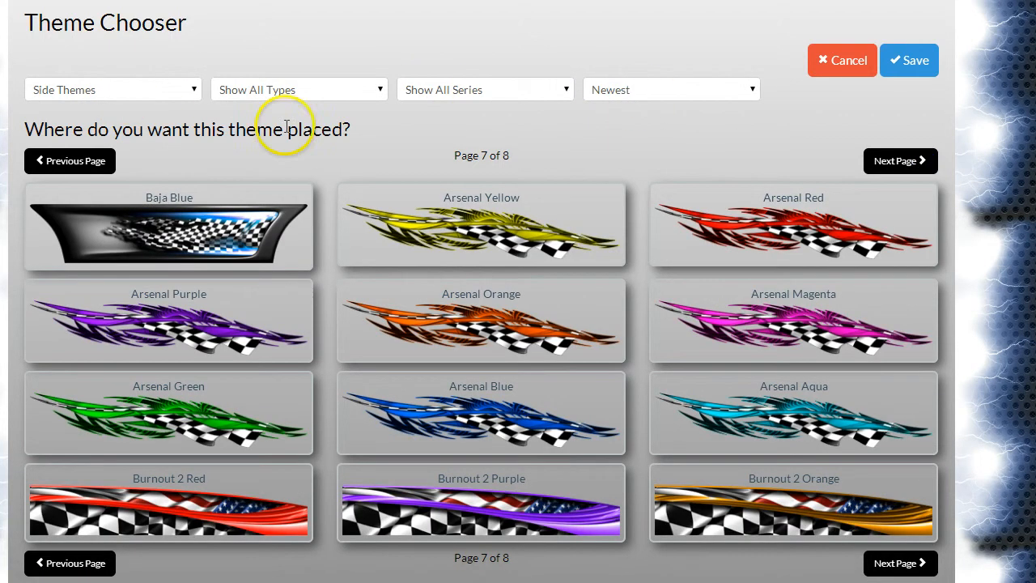
# Step: Examine the type, series and sort order options, filtering by the SX9 Jet series and restoring all series
pyautogui.click(362, 91)
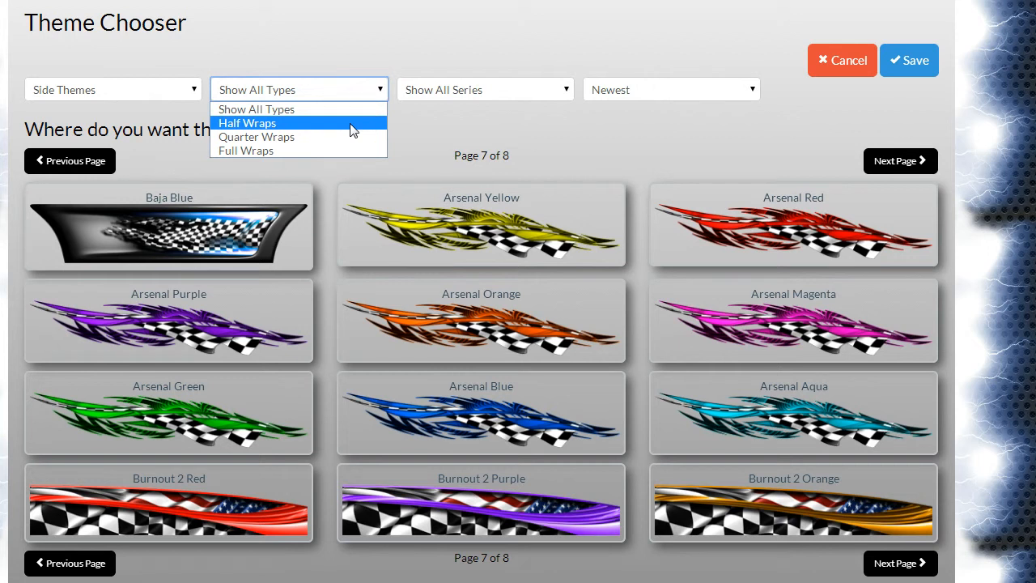
pyautogui.click(428, 132)
pyautogui.click(441, 79)
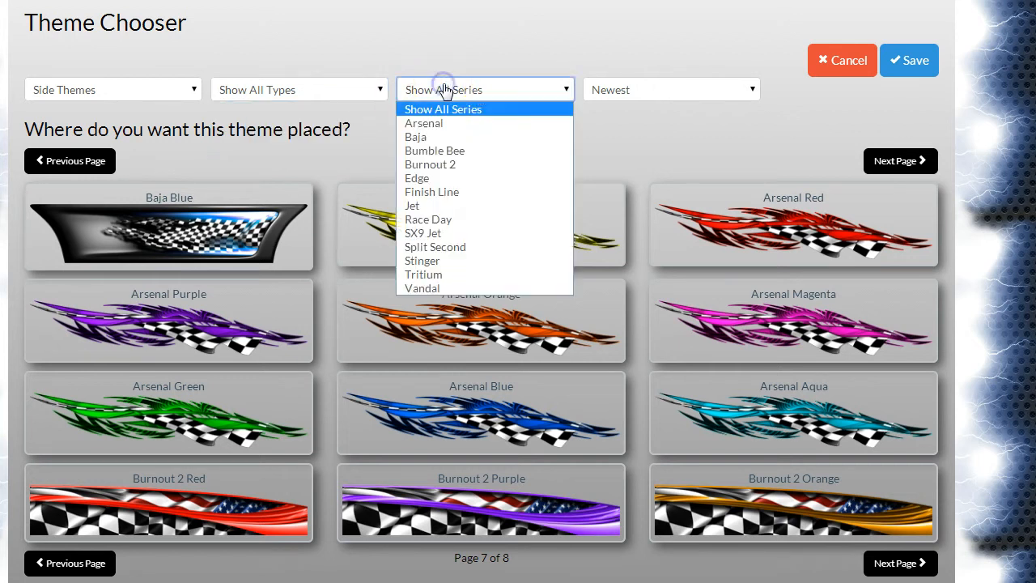
pyautogui.click(506, 233)
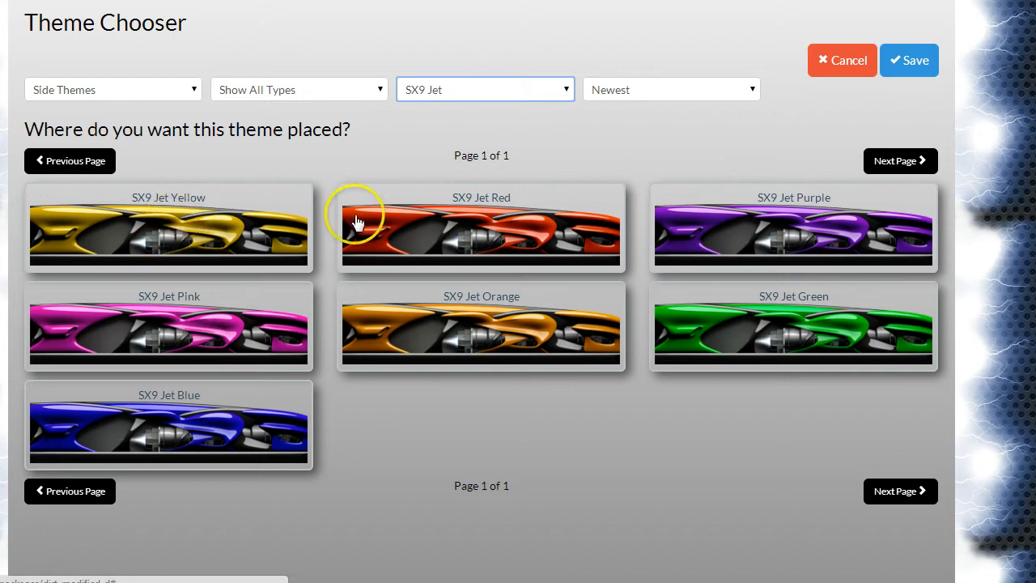
pyautogui.click(430, 88)
pyautogui.click(434, 113)
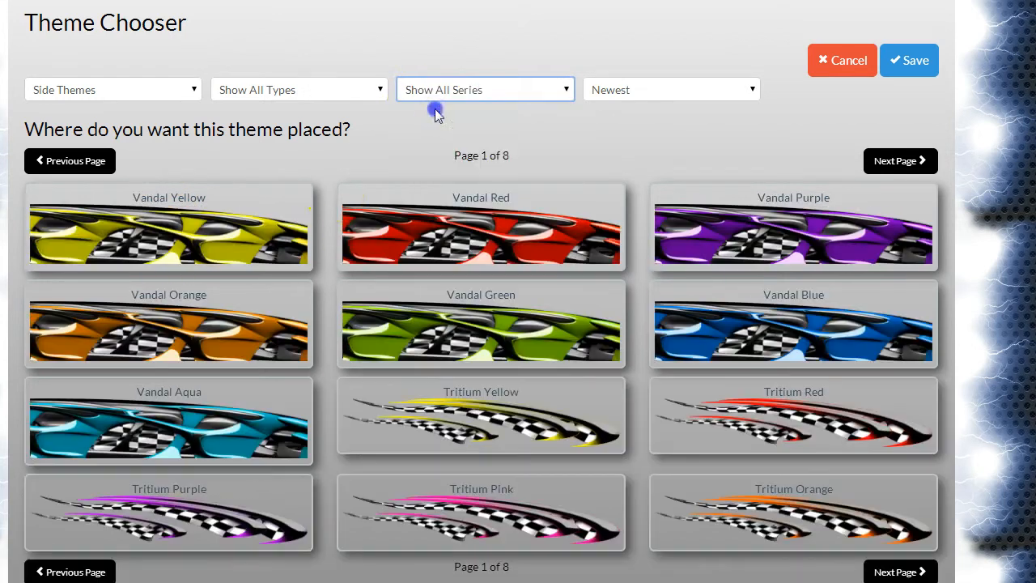
pyautogui.click(703, 91)
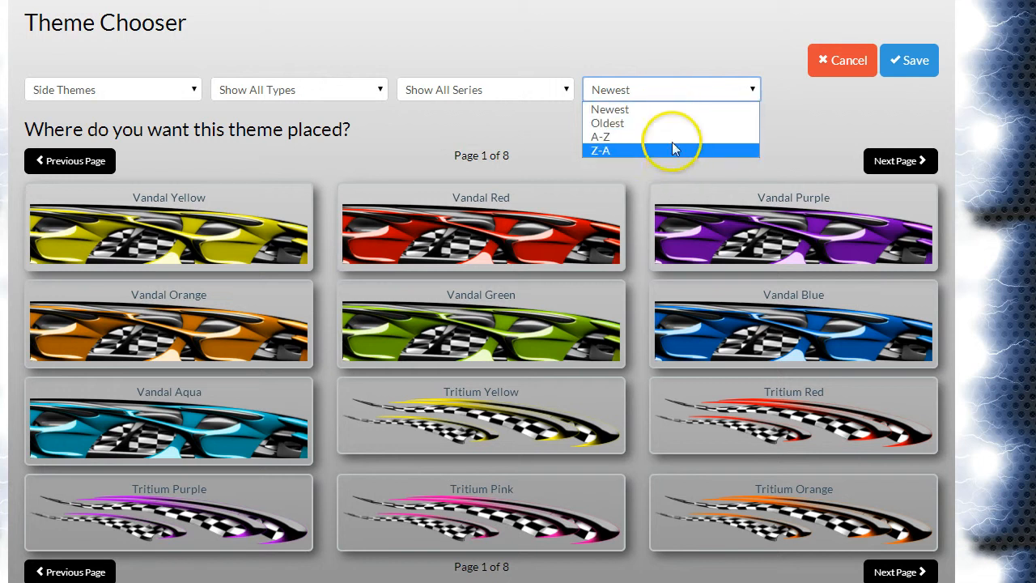
pyautogui.click(798, 116)
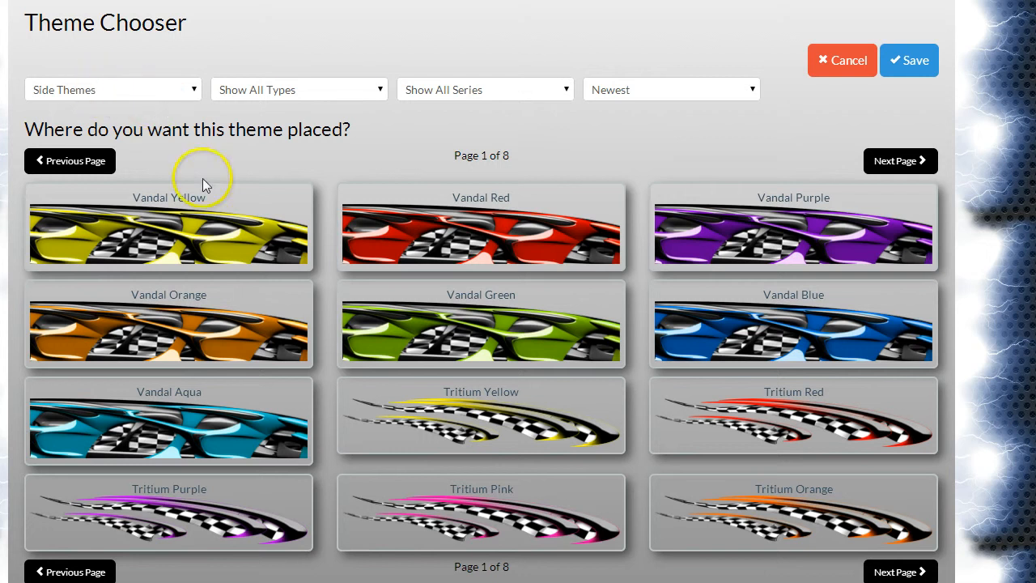
# Step: List the hood themes and look through the designs on the first page
pyautogui.click(170, 94)
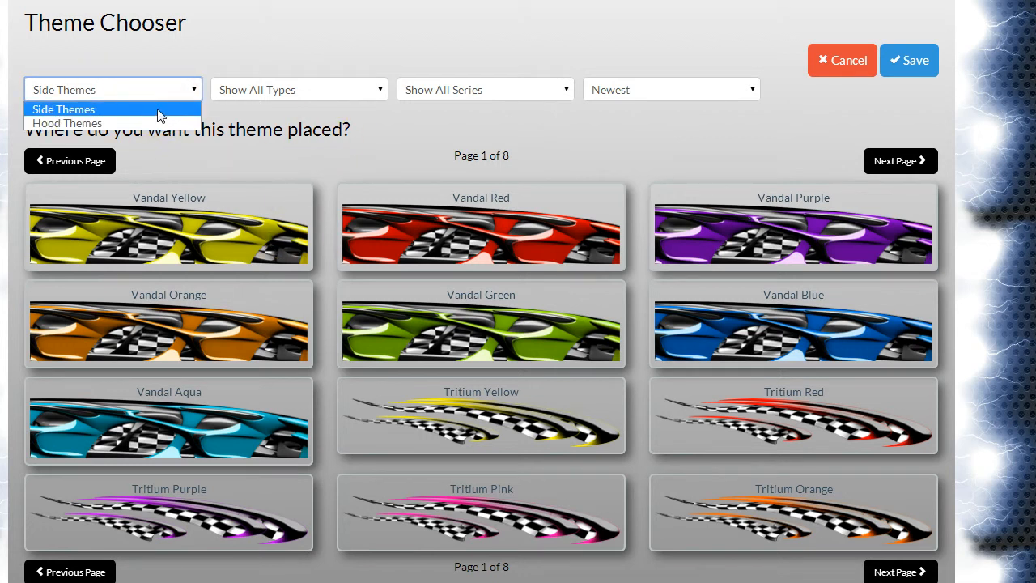
pyautogui.click(151, 122)
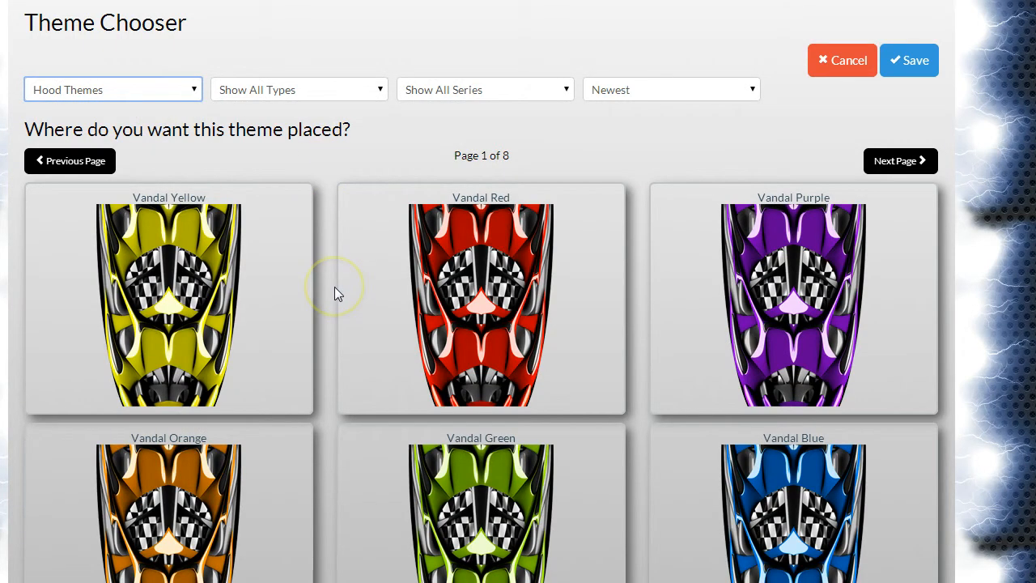
pyautogui.scroll(-6, 334, 287)
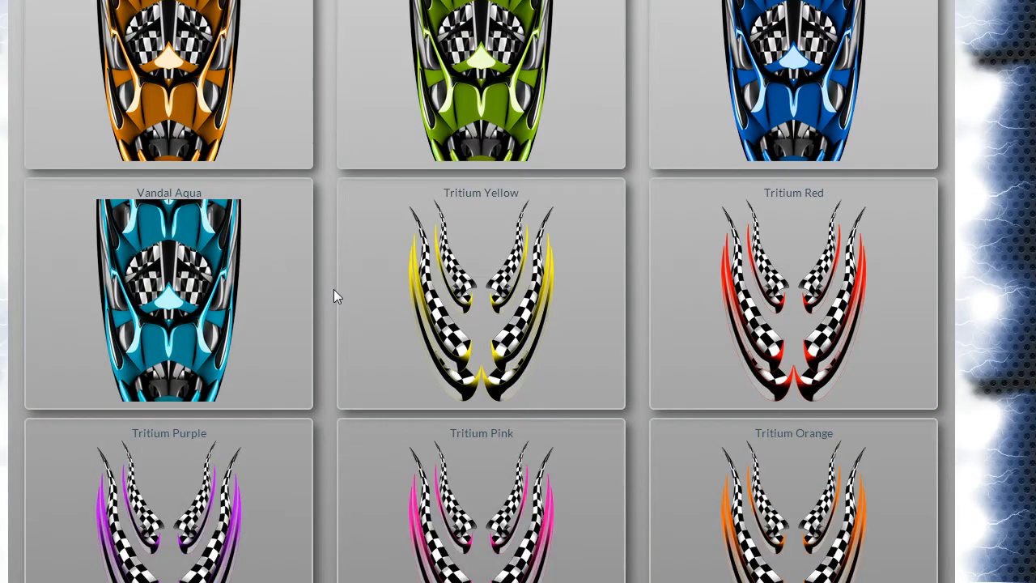
pyautogui.scroll(-3, 333, 296)
pyautogui.scroll(9, 334, 295)
pyautogui.scroll(-5, 334, 296)
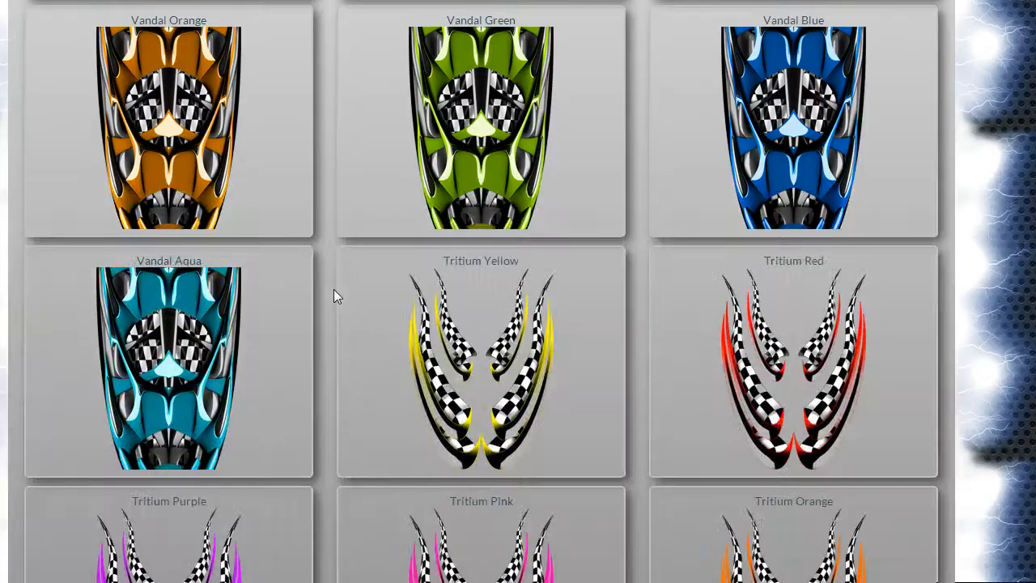
pyautogui.scroll(5, 334, 296)
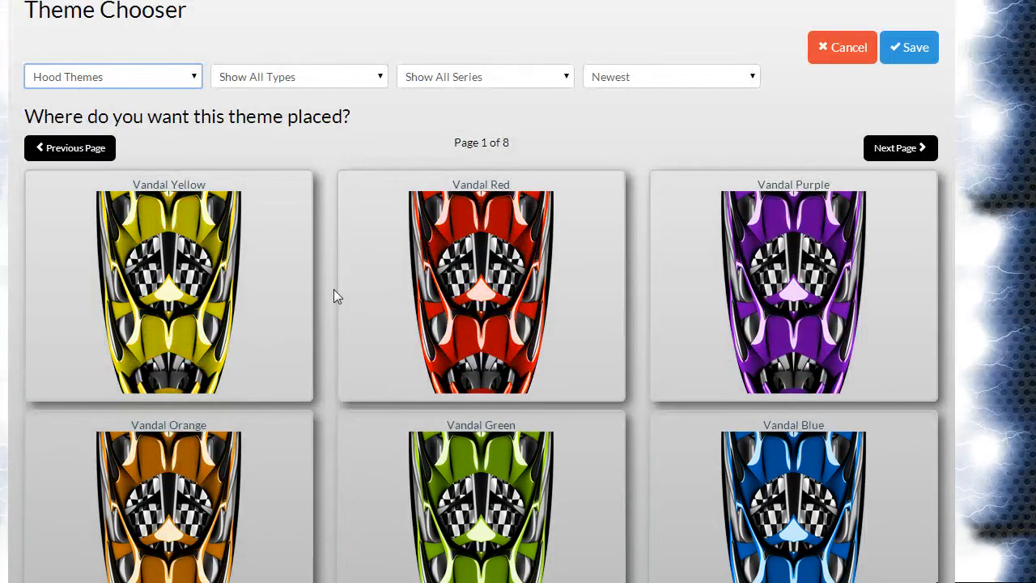
# Step: Apply the Split Second Purple side theme from page 3 to the left and right sides of the car
pyautogui.click(163, 77)
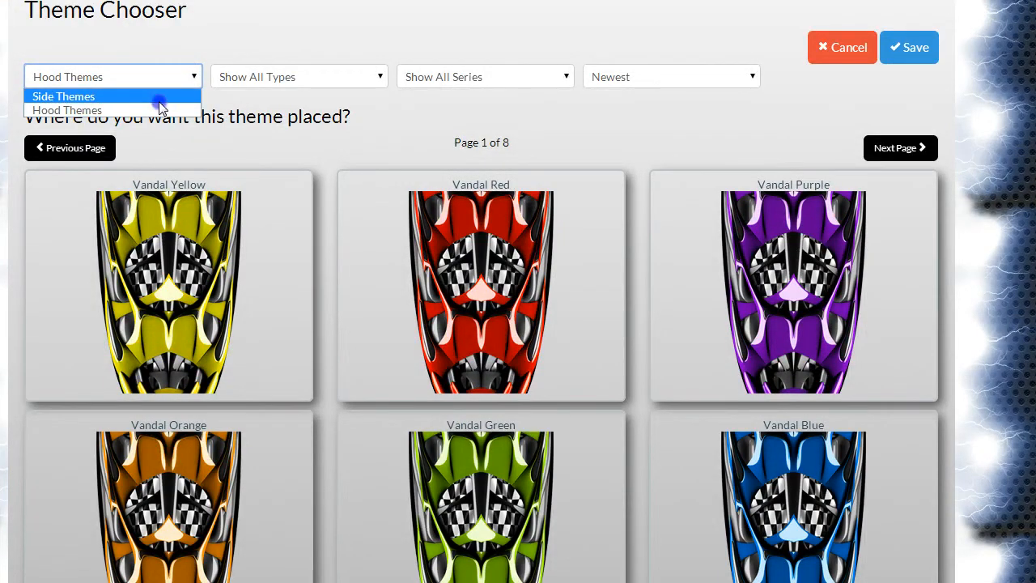
pyautogui.click(159, 98)
pyautogui.click(891, 149)
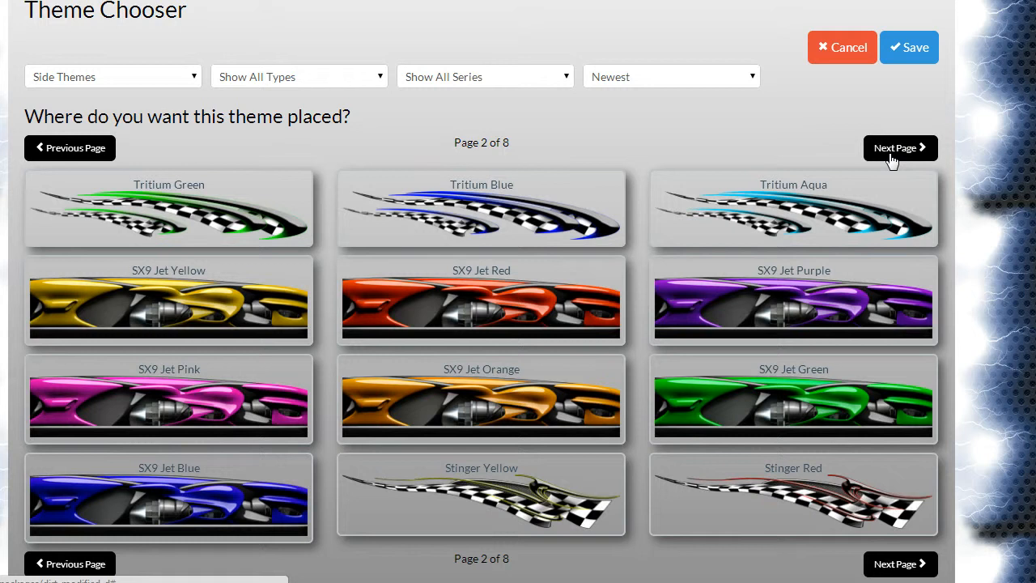
pyautogui.click(893, 154)
pyautogui.click(548, 425)
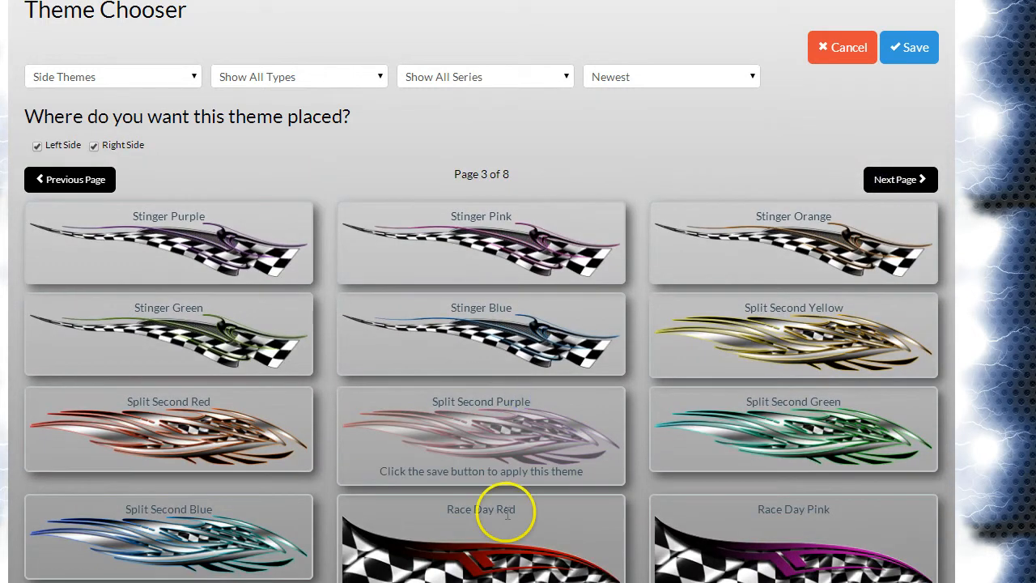
pyautogui.moveTo(85, 112); pyautogui.dragTo(351, 116)
pyautogui.click(48, 145)
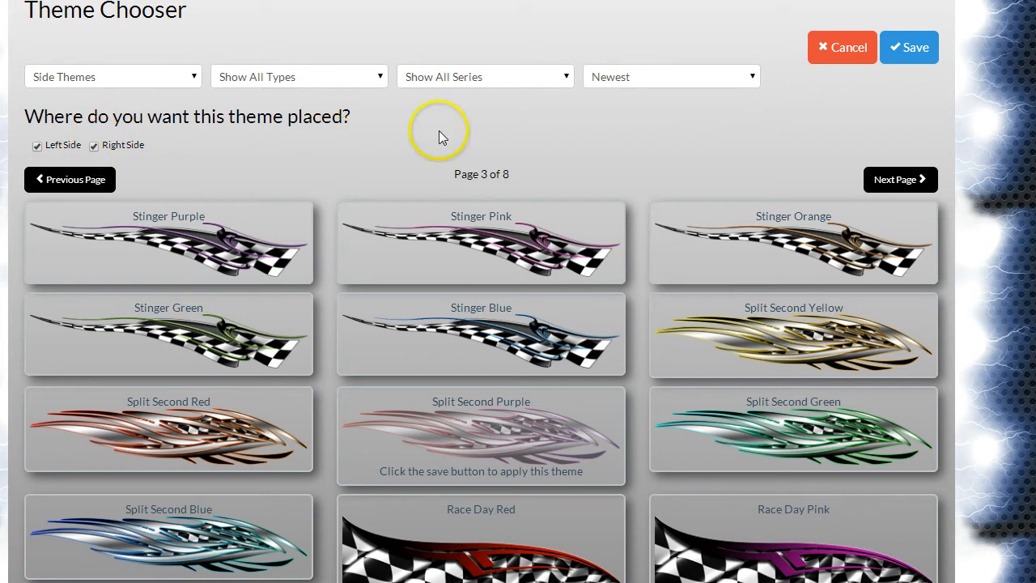
pyautogui.click(908, 52)
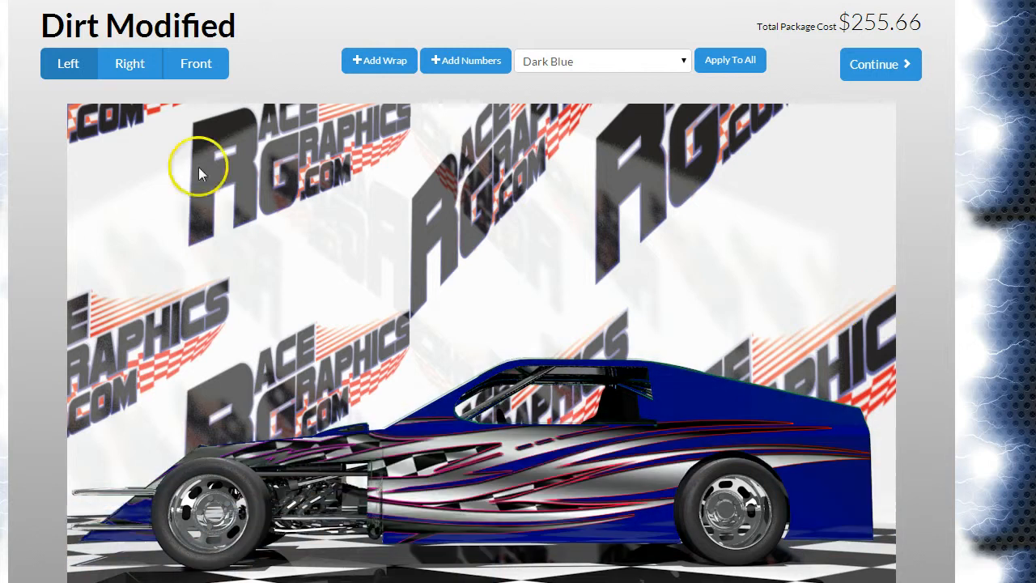
# Step: Check the wrap on the right side of the car, open that side for editing and return to the overview
pyautogui.click(140, 71)
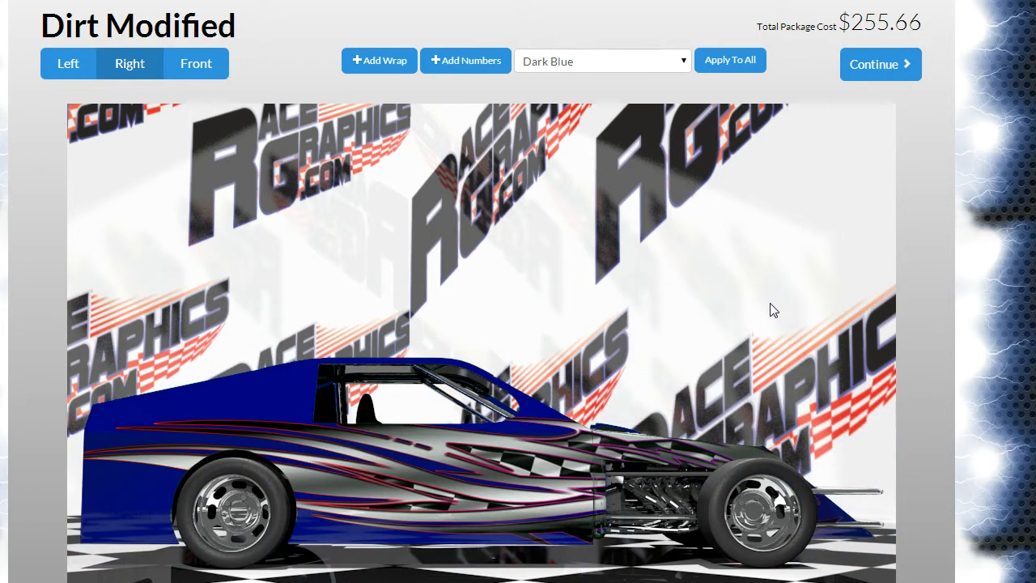
pyautogui.click(698, 318)
pyautogui.click(454, 449)
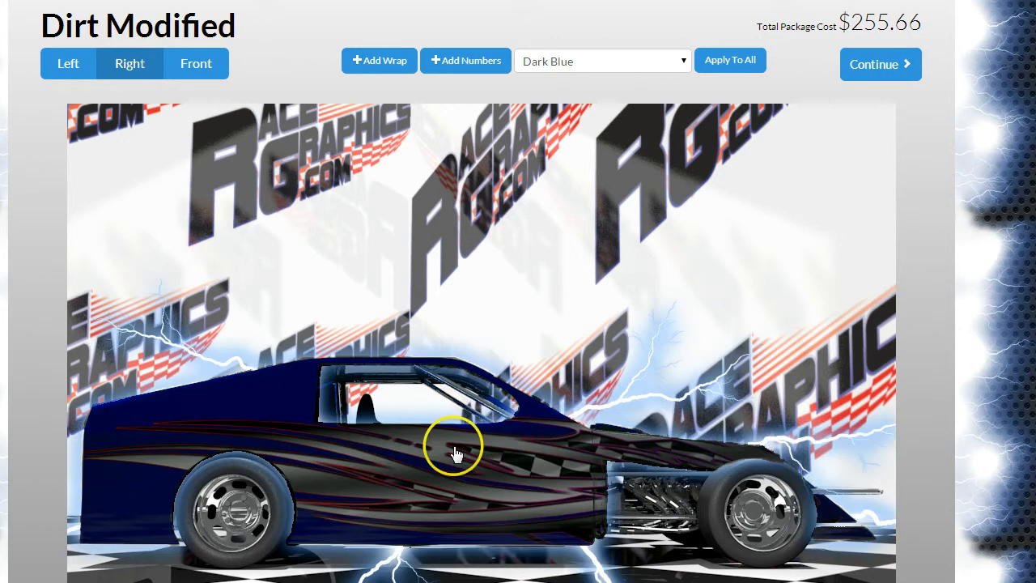
pyautogui.click(454, 449)
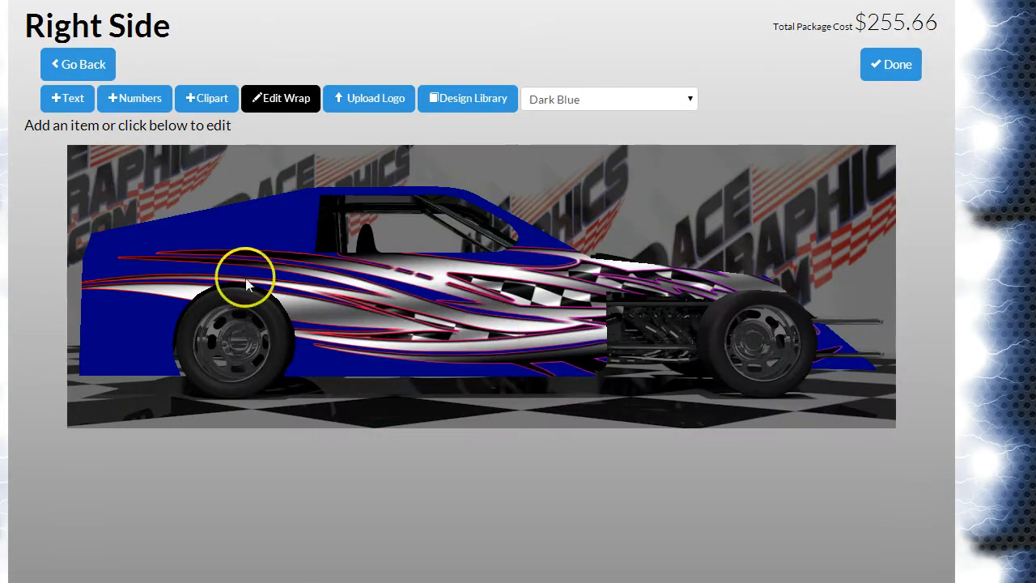
pyautogui.click(86, 67)
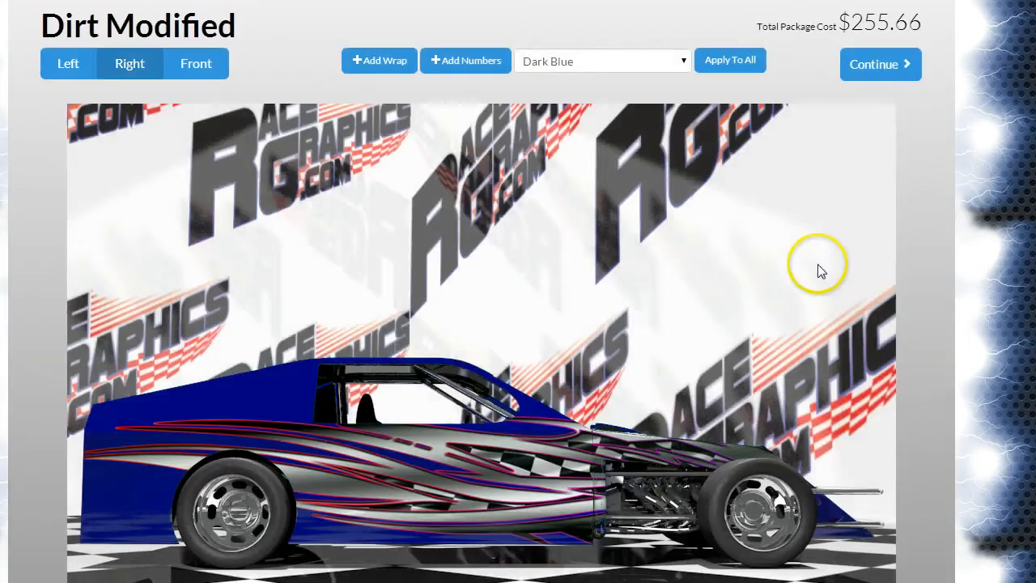
# Step: Replace the wrap on both sides of the car with the Stinger Yellow side theme from page 2
pyautogui.click(369, 53)
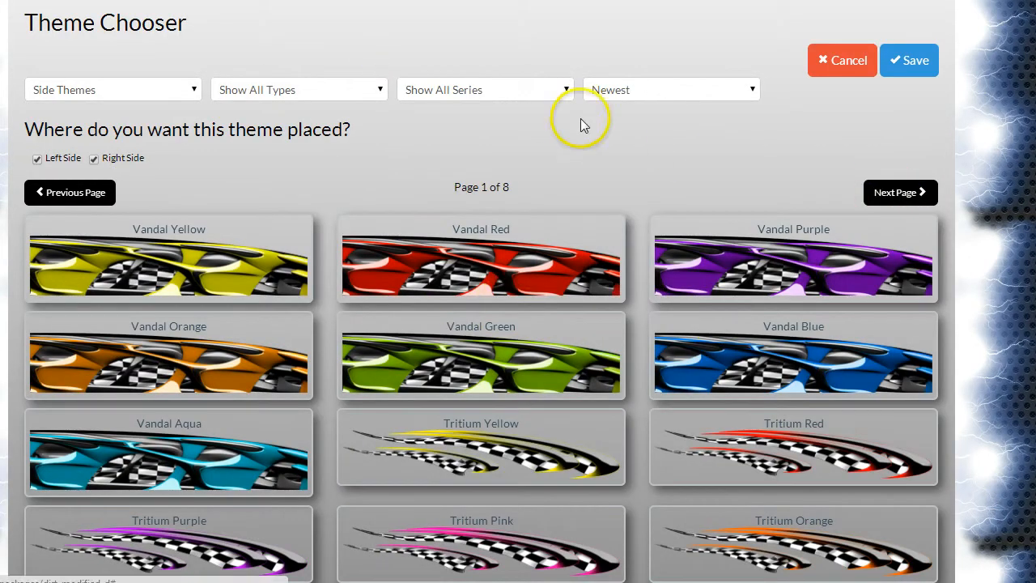
pyautogui.click(888, 192)
pyautogui.scroll(-1, 825, 232)
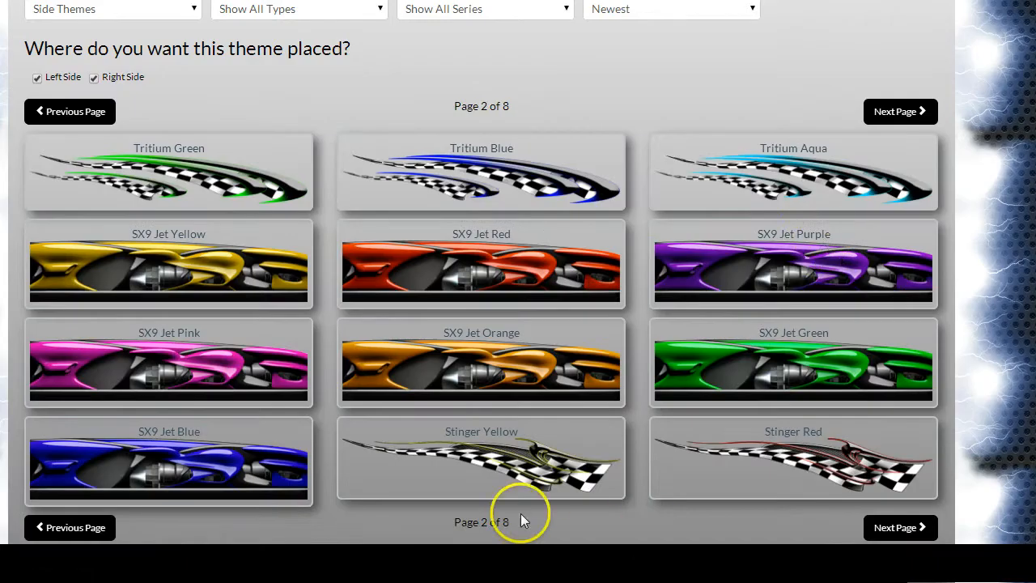
pyautogui.click(504, 466)
pyautogui.scroll(1, 881, 105)
pyautogui.click(908, 61)
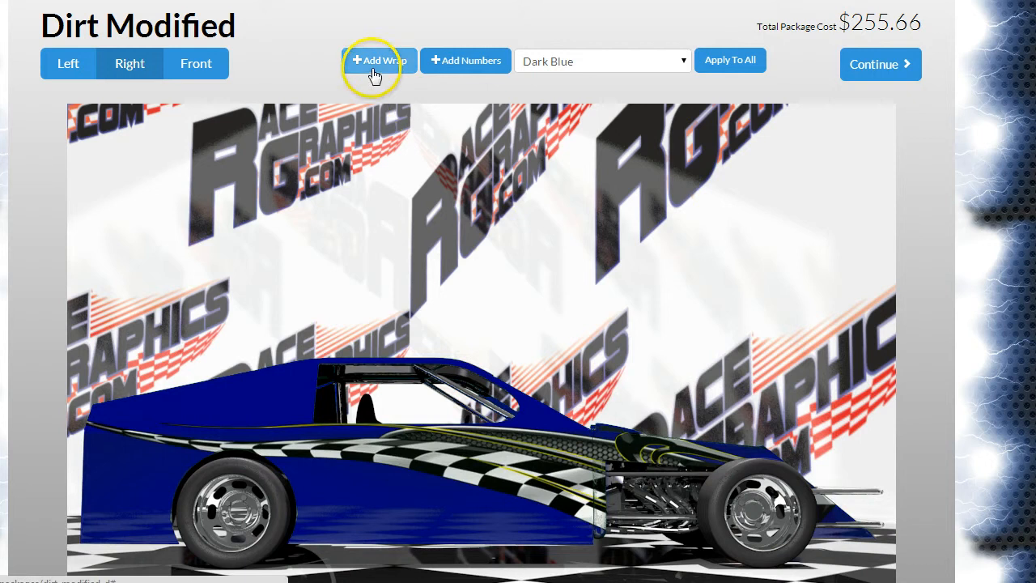
# Step: Add a hood theme to the car's wrap package and switch to the front view
pyautogui.click(374, 69)
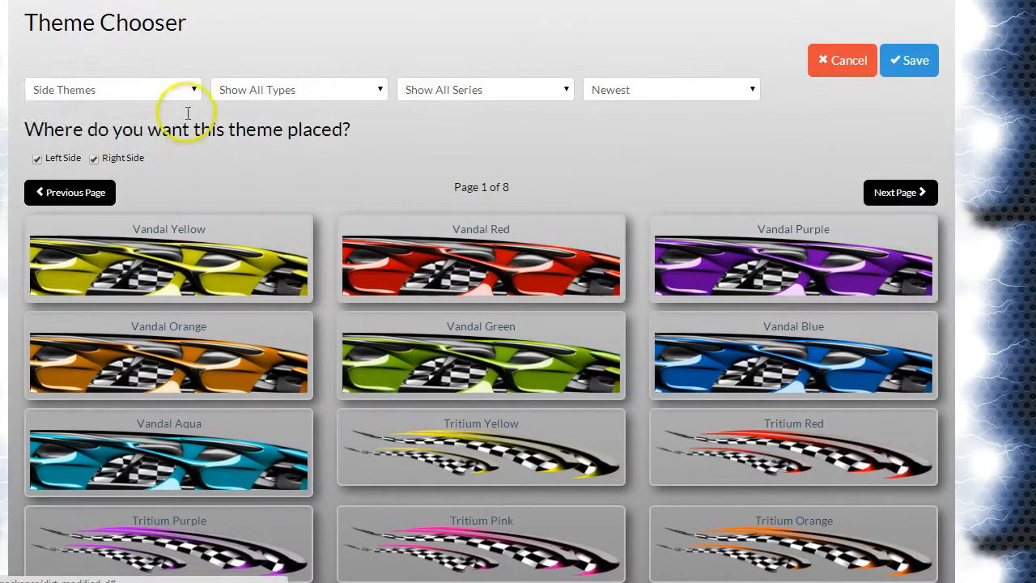
pyautogui.click(182, 96)
pyautogui.click(167, 123)
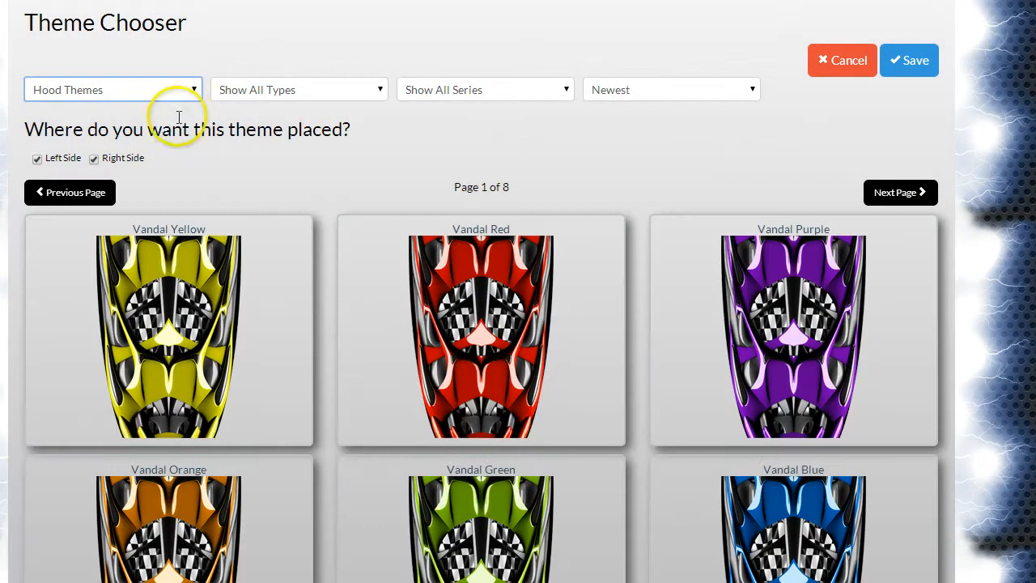
pyautogui.scroll(-1, 272, 409)
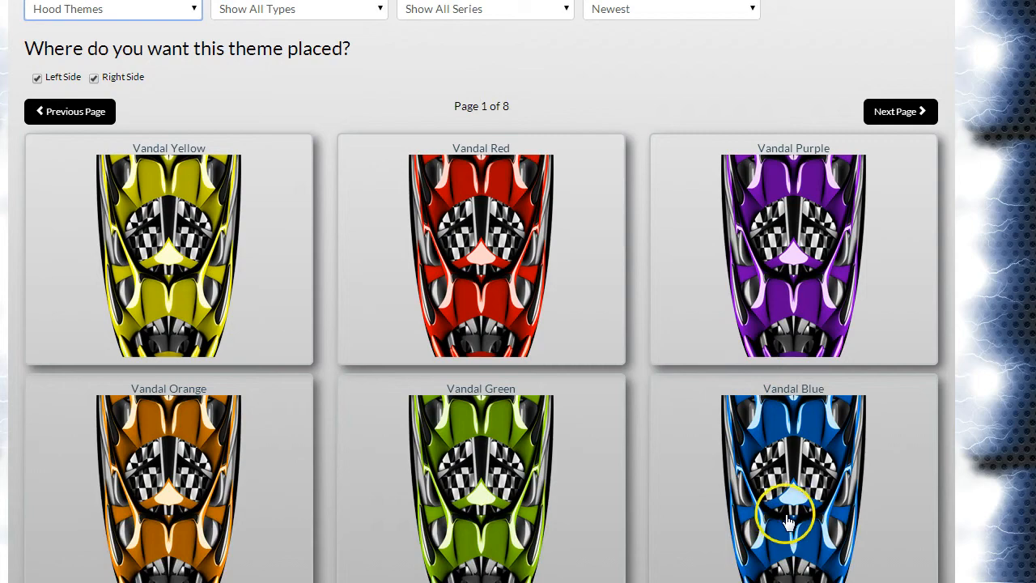
pyautogui.scroll(1, 883, 524)
pyautogui.click(910, 60)
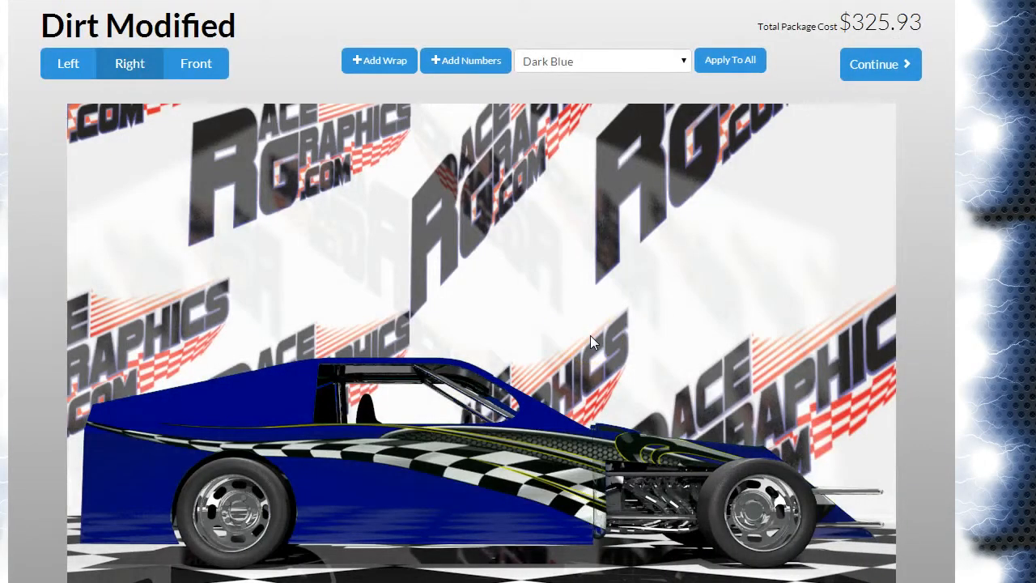
pyautogui.click(208, 71)
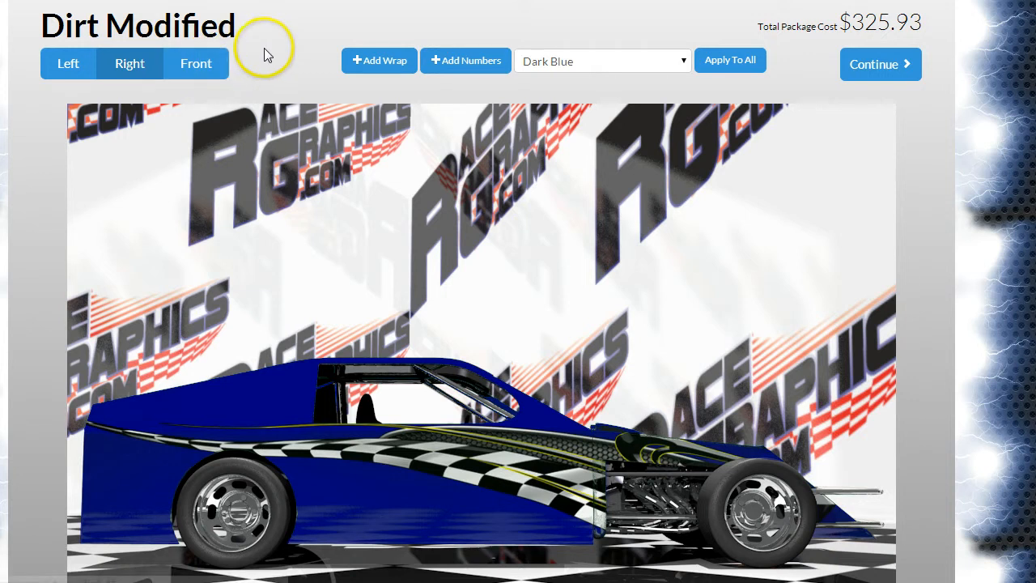
pyautogui.click(202, 69)
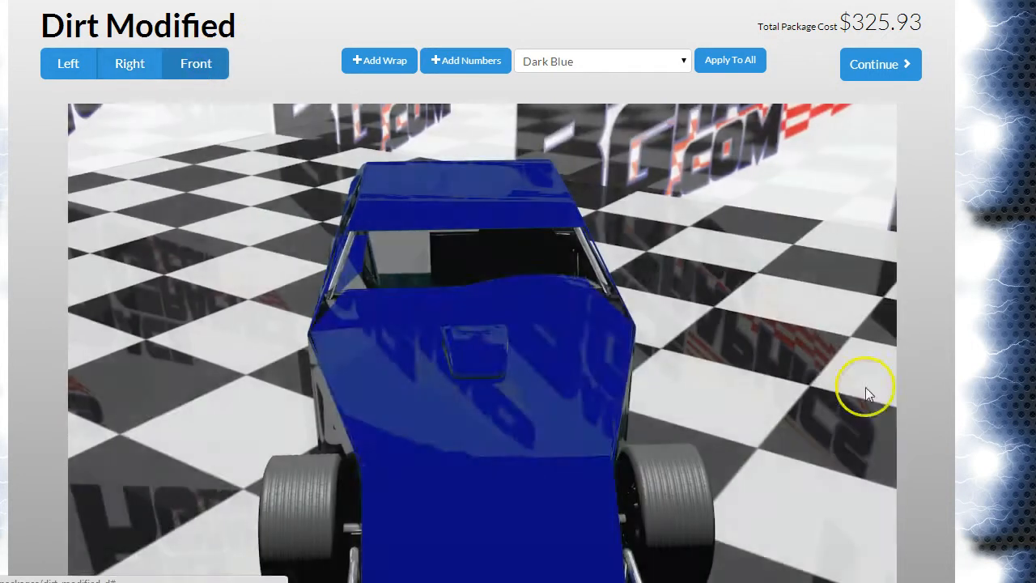
# Step: Check the hood wrap in the front view and open the hood for editing
pyautogui.scroll(-1, 977, 478)
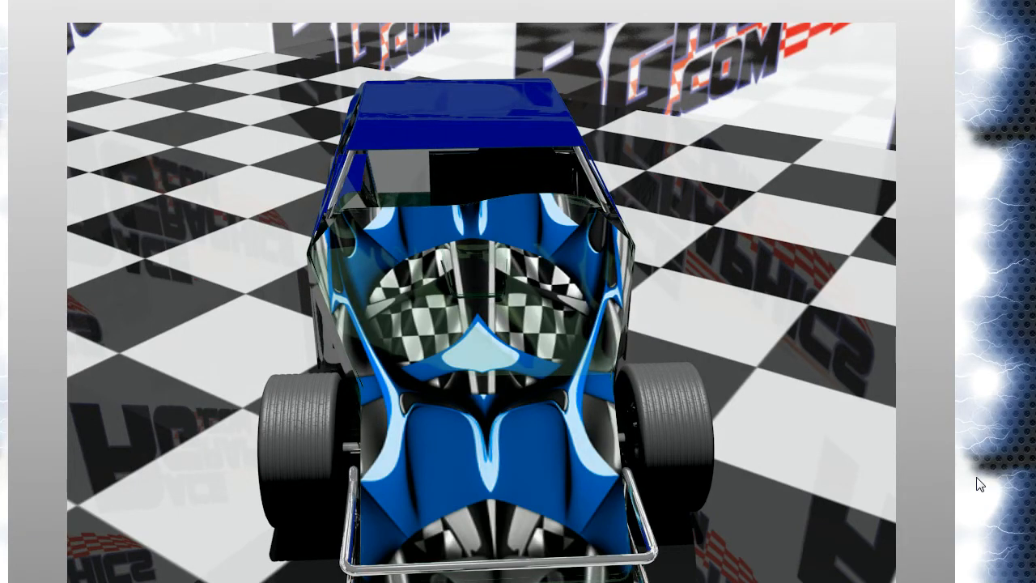
pyautogui.scroll(-1, 977, 484)
pyautogui.click(491, 330)
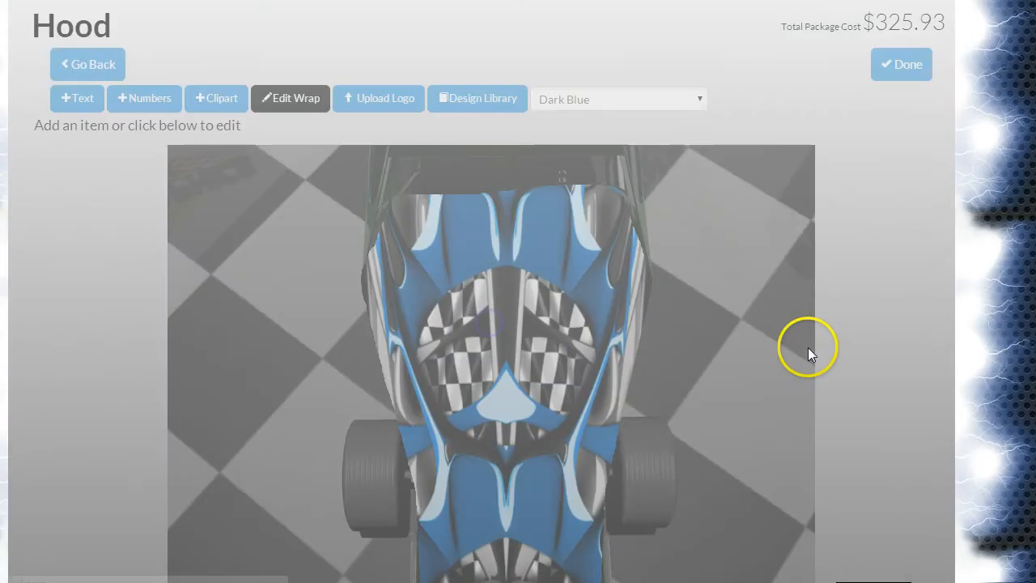
pyautogui.scroll(-1, 421, 266)
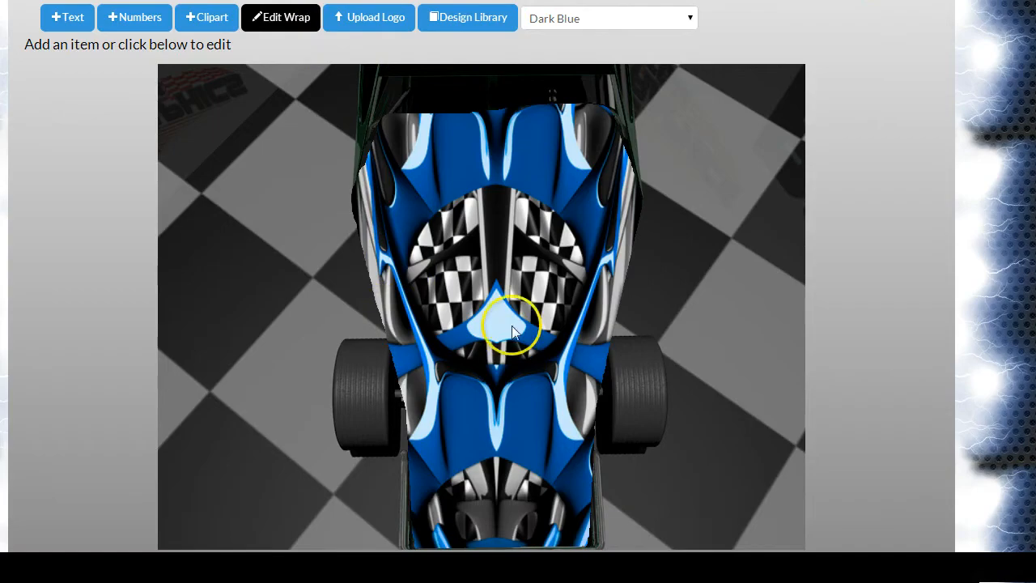
# Step: Narrow the hood wrap to about 26.4 by 56.7 inches, centre it on the hood, save it and check the front view
pyautogui.click(282, 18)
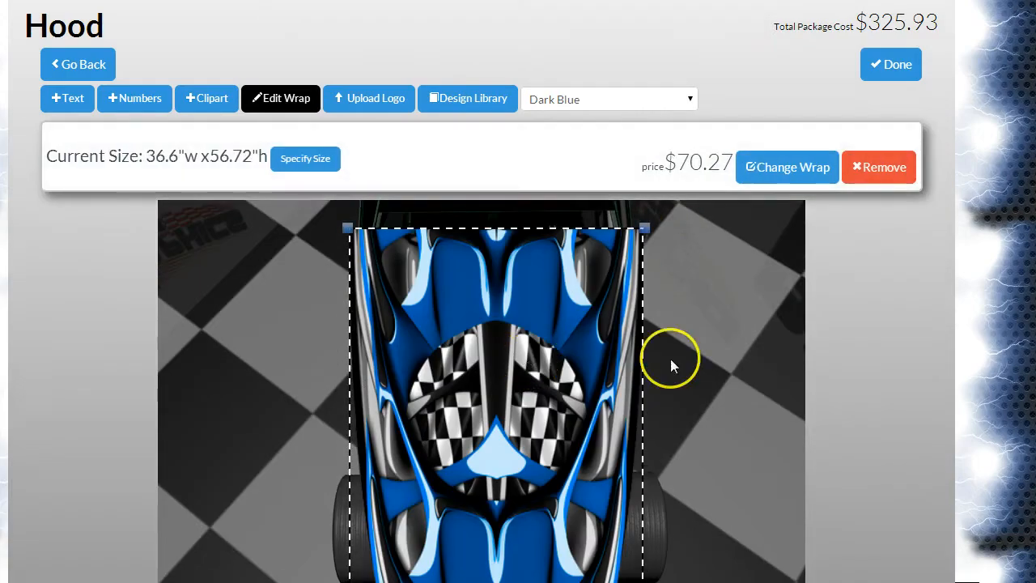
pyautogui.scroll(-2, 766, 374)
pyautogui.moveTo(643, 525); pyautogui.dragTo(562, 525)
pyautogui.moveTo(471, 271); pyautogui.dragTo(516, 271)
pyautogui.scroll(2, 882, 210)
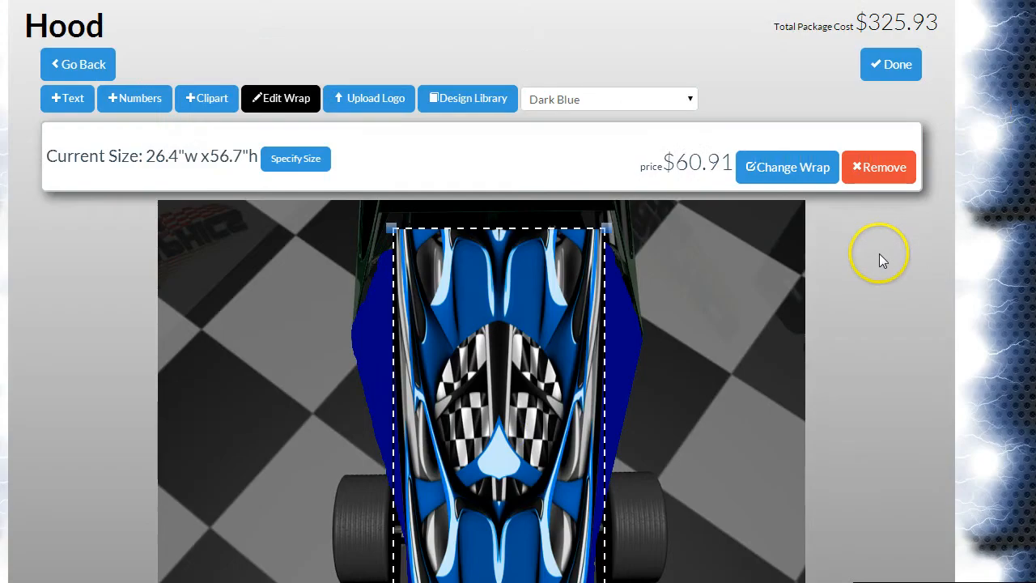
pyautogui.click(909, 69)
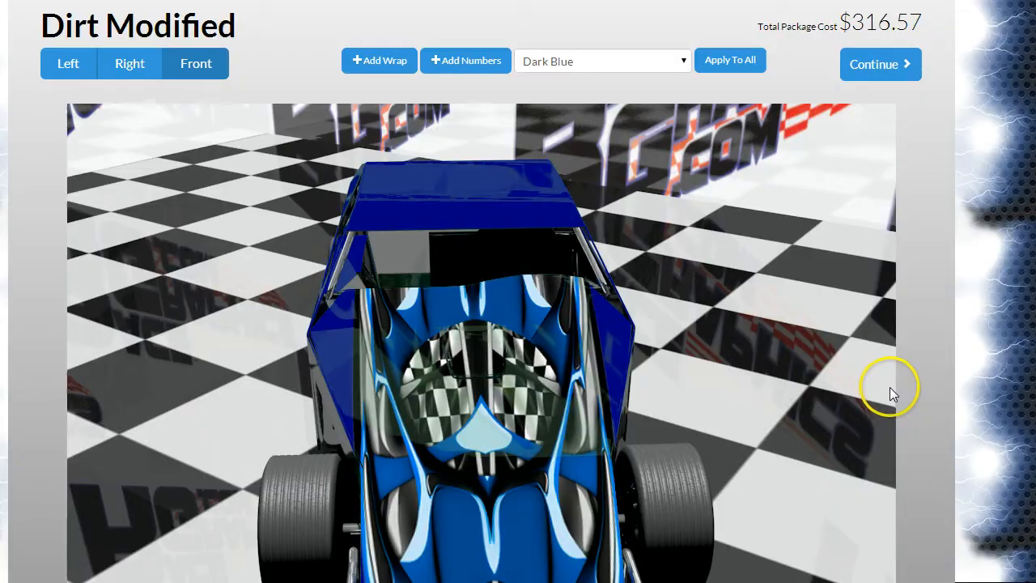
pyautogui.scroll(-3, 889, 393)
pyautogui.scroll(1, 890, 393)
pyautogui.scroll(1, 890, 389)
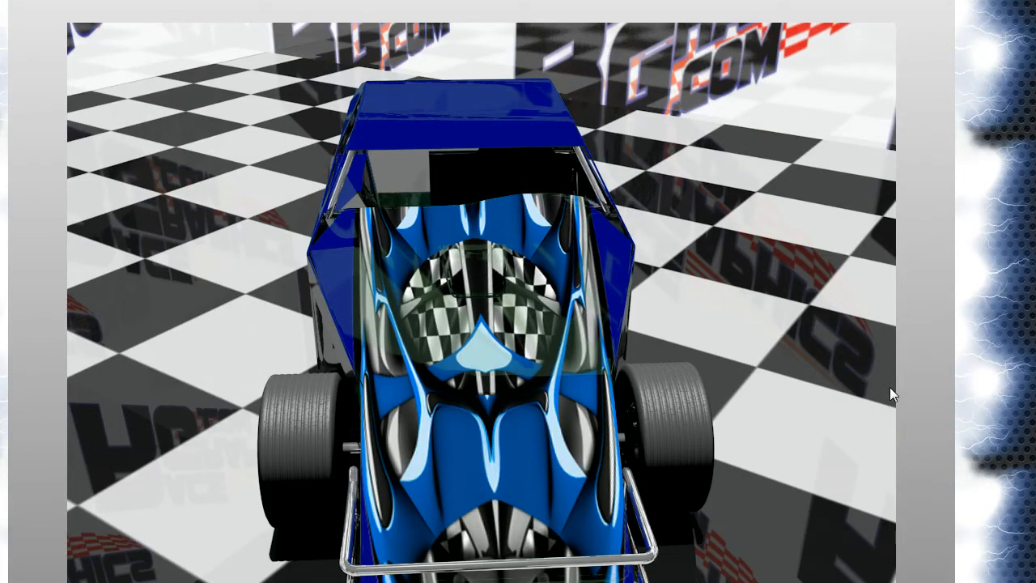
pyautogui.scroll(1, 866, 424)
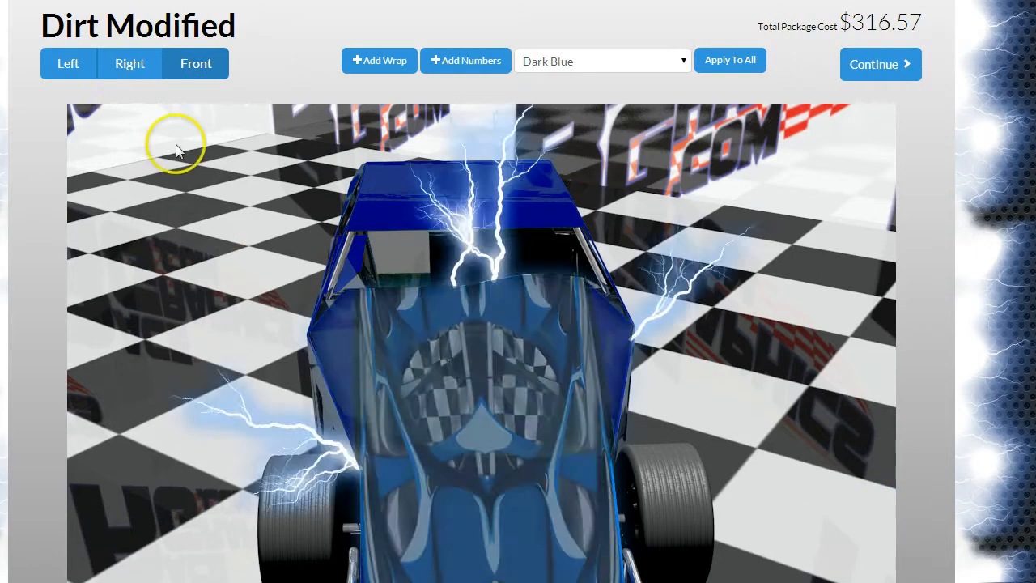
# Step: Shrink the wrap on the car's left side to about 143.6 by 24.9 inches and align its rear tip with the tail
pyautogui.click(78, 76)
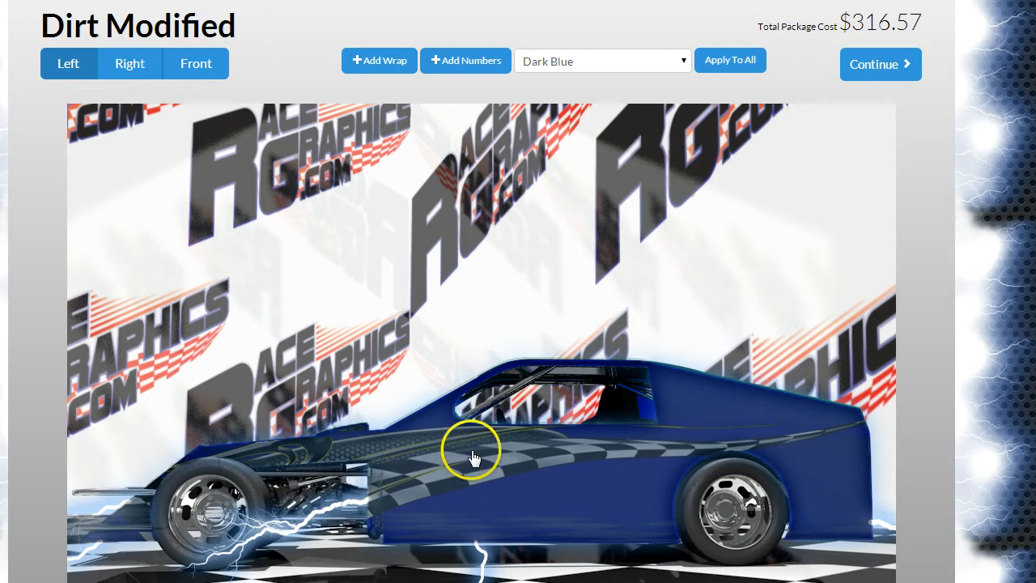
pyautogui.click(474, 454)
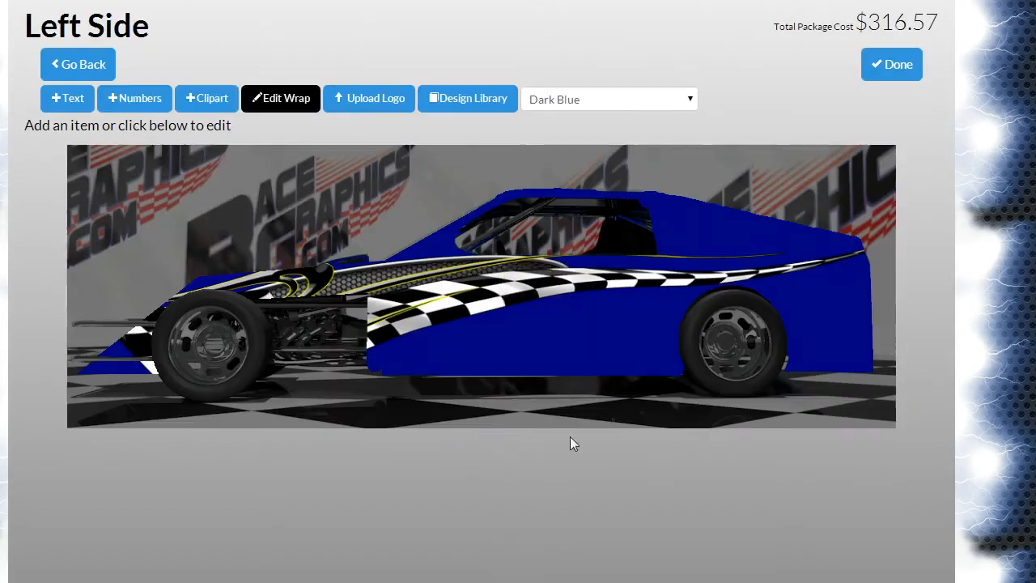
pyautogui.click(274, 102)
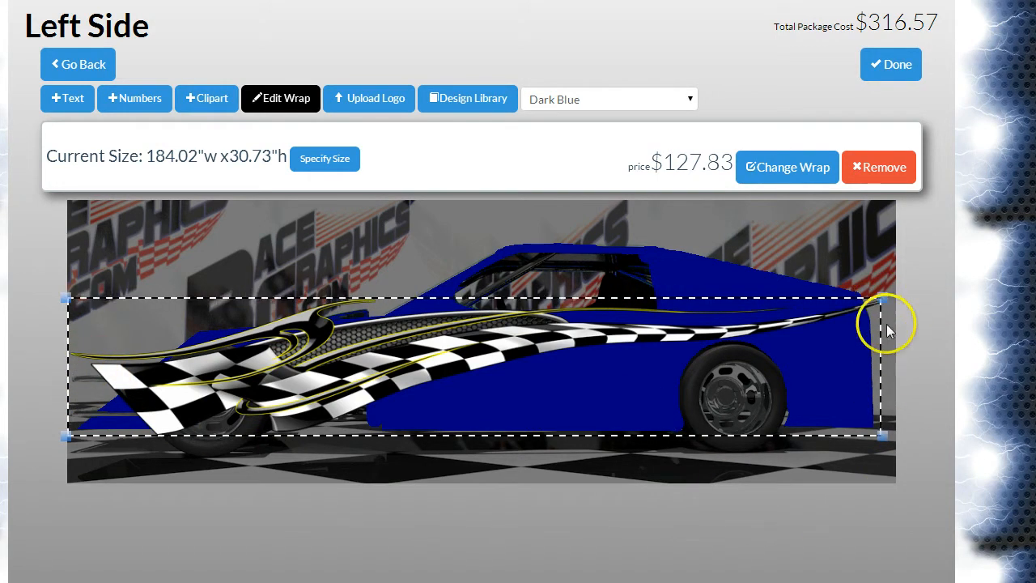
pyautogui.moveTo(836, 431); pyautogui.dragTo(705, 412)
pyautogui.moveTo(465, 324); pyautogui.dragTo(714, 328)
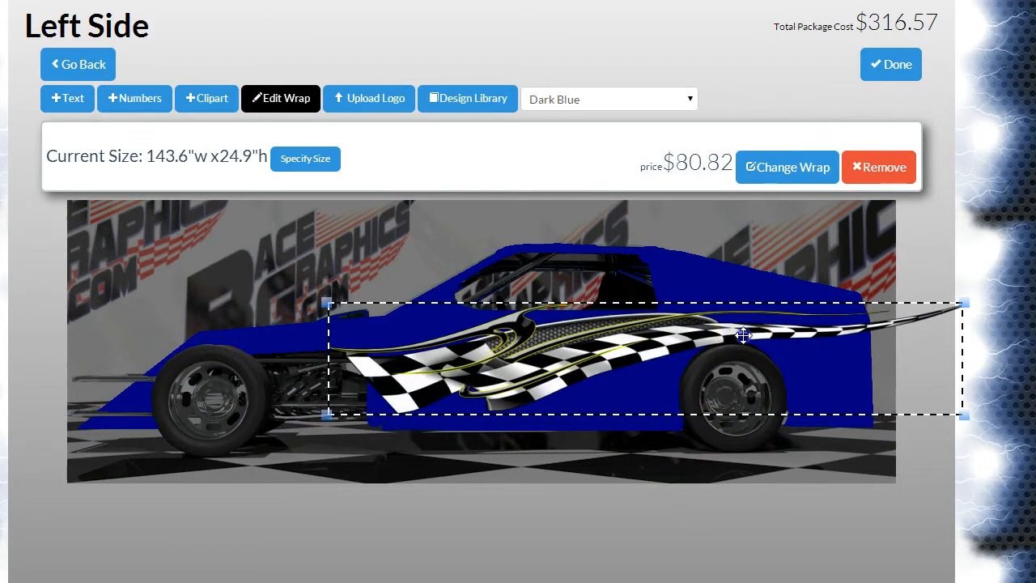
pyautogui.moveTo(743, 337); pyautogui.dragTo(660, 347)
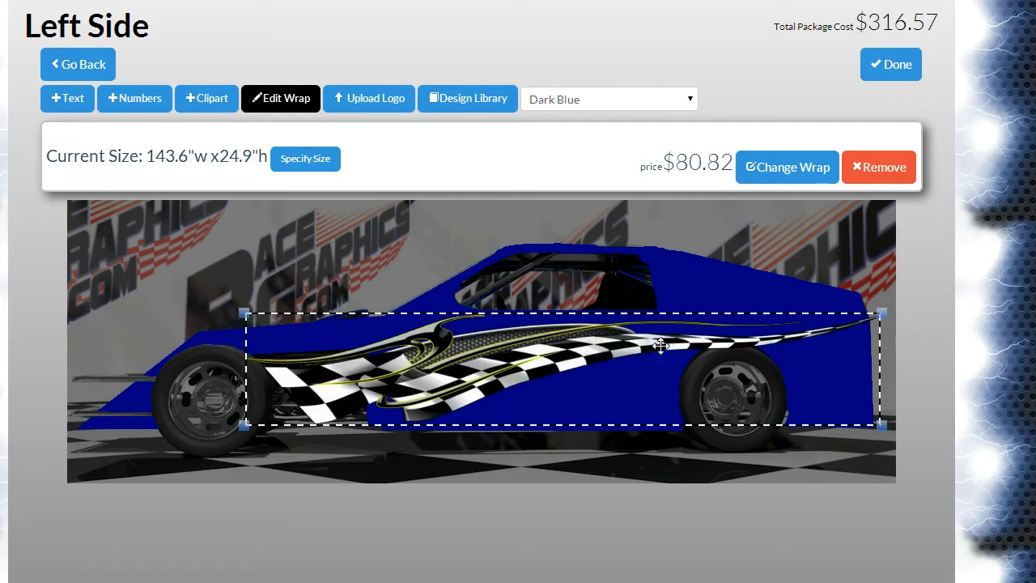
# Step: Shorten the left side wrap from its front end to about 128.4 by 24.7 inches and deselect it
pyautogui.click(600, 323)
pyautogui.click(294, 300)
pyautogui.moveTo(237, 310); pyautogui.dragTo(311, 310)
pyautogui.click(487, 314)
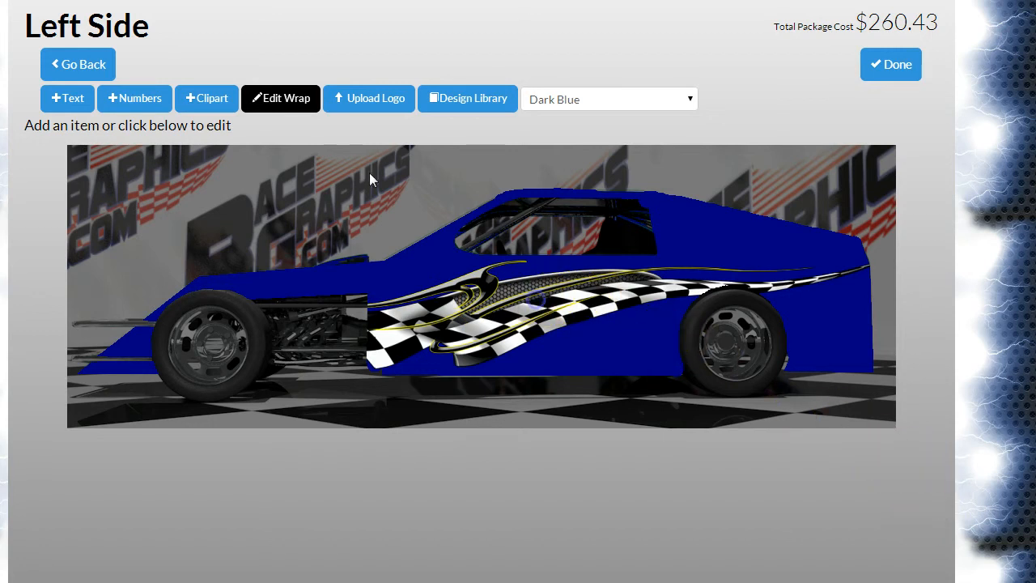
# Step: Replace the side wrap with the Tritium Pink theme on every view, save it, and check the car's other views
pyautogui.click(281, 98)
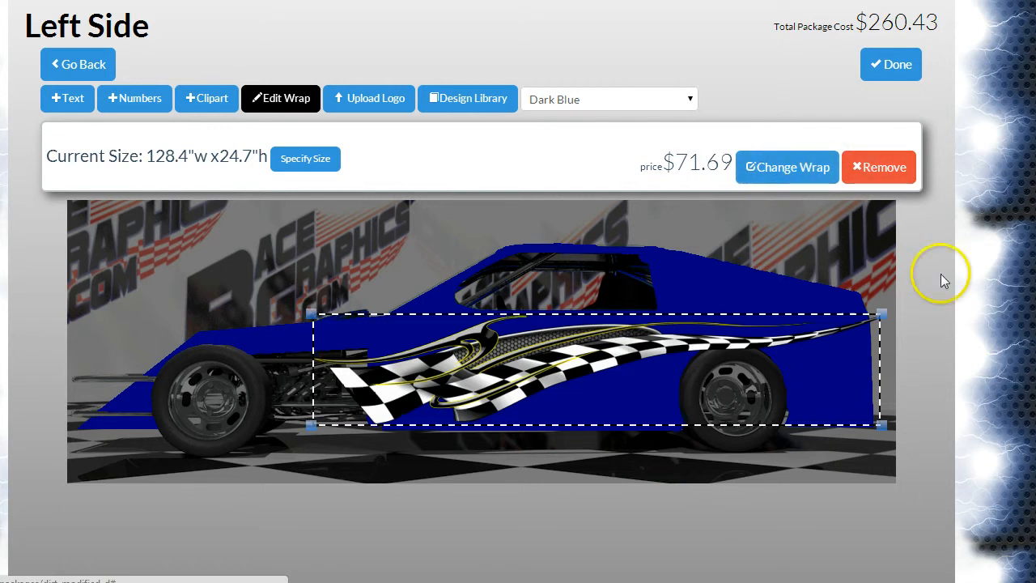
pyautogui.click(779, 170)
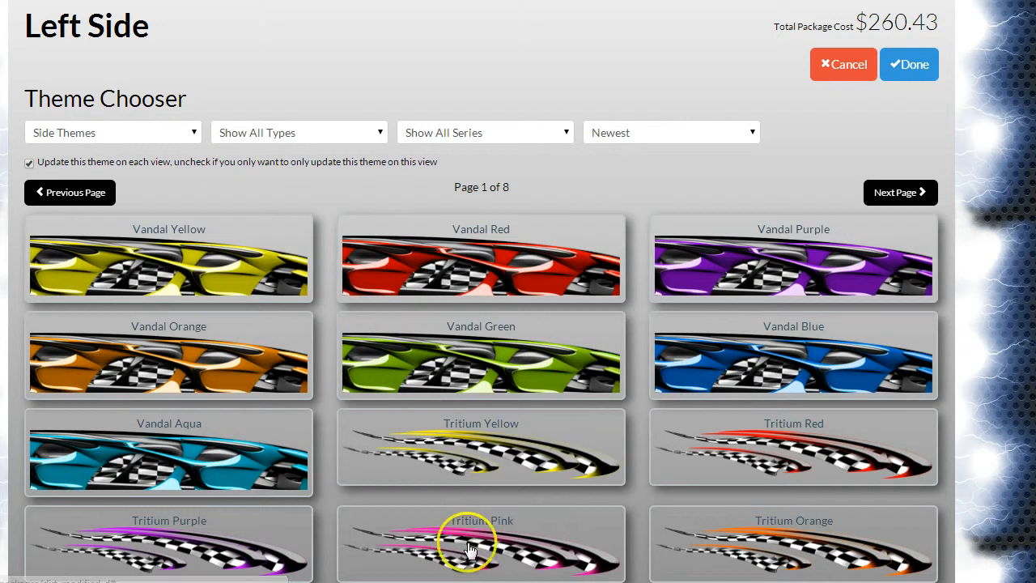
pyautogui.scroll(-2, 812, 483)
pyautogui.scroll(-1, 810, 479)
pyautogui.click(481, 374)
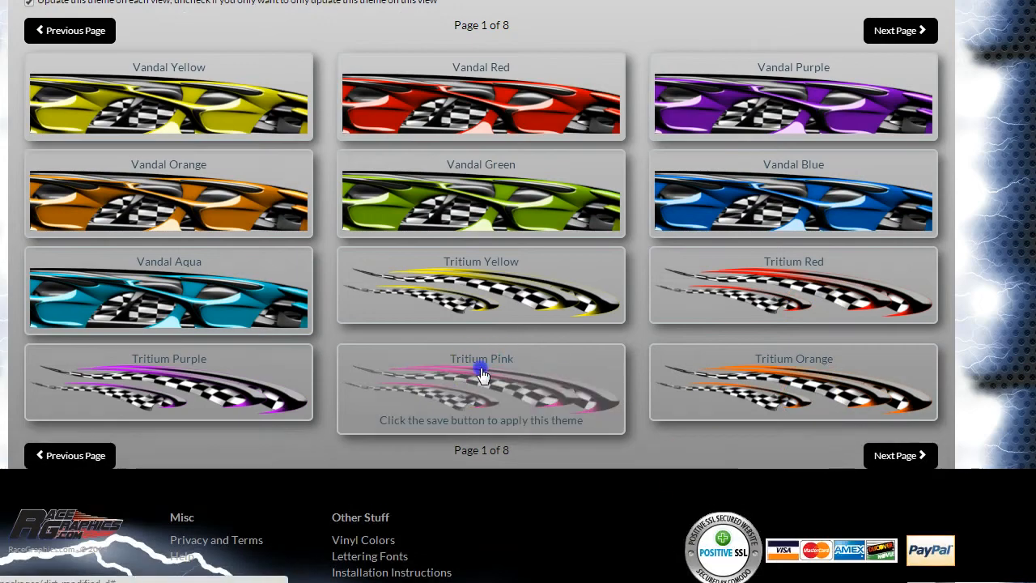
pyautogui.scroll(3, 612, 531)
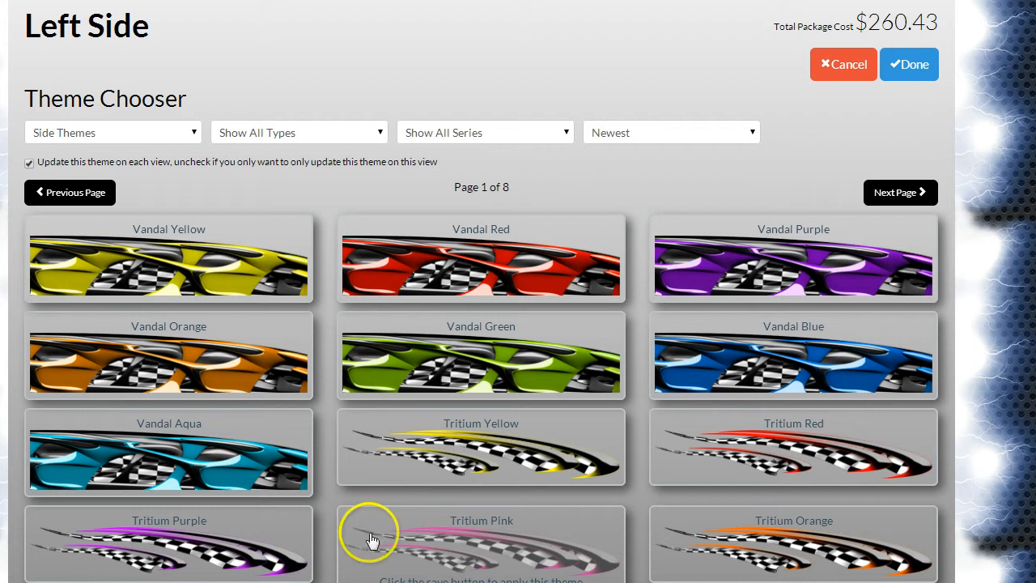
pyautogui.click(894, 63)
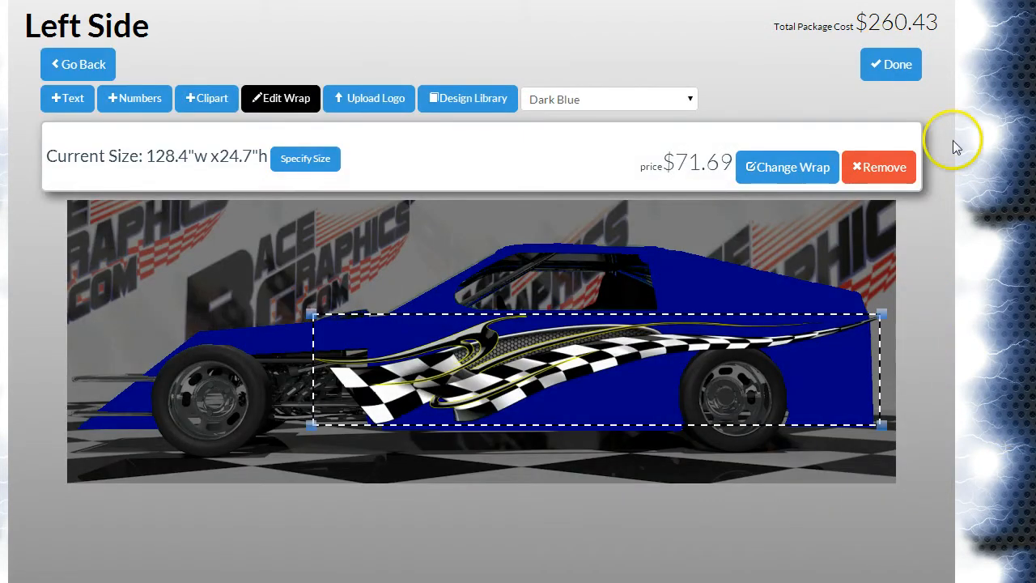
pyautogui.click(890, 64)
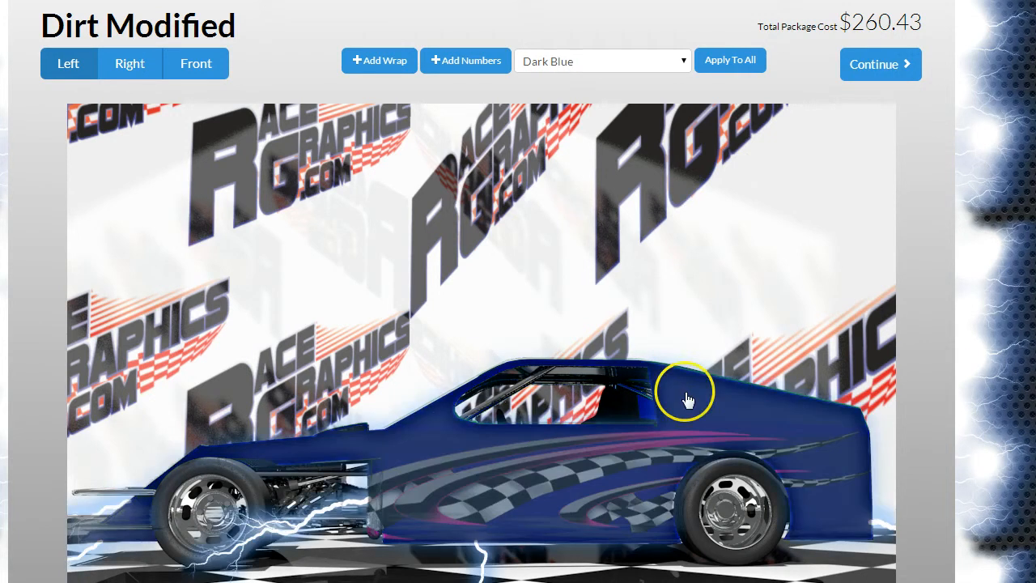
pyautogui.click(123, 62)
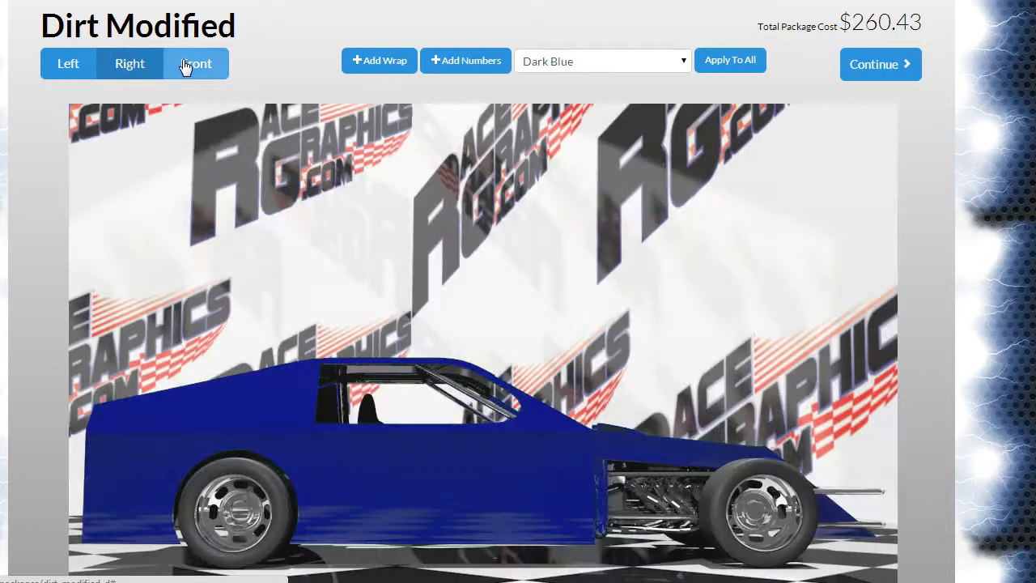
pyautogui.click(183, 63)
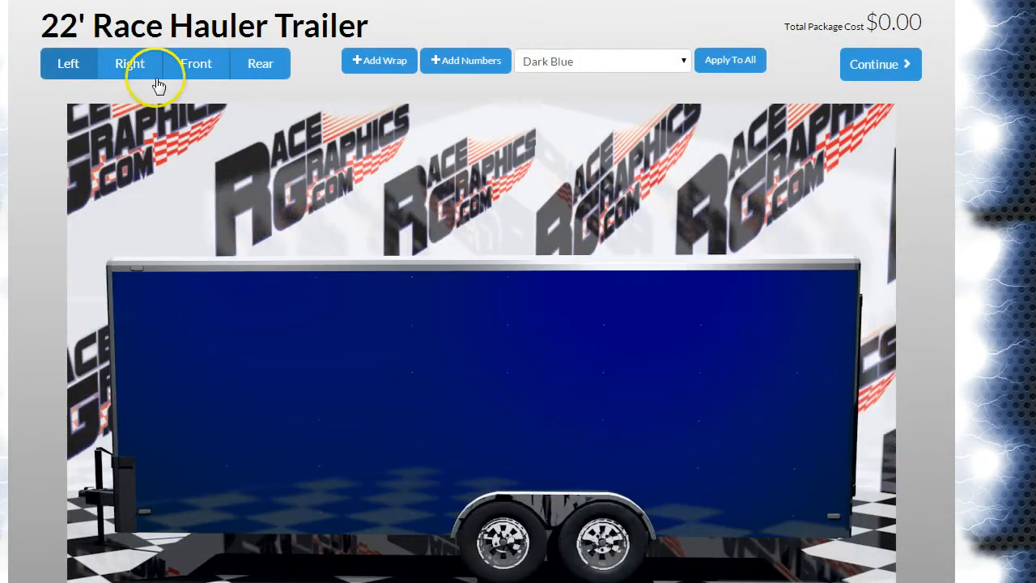
# Step: View the right, front and rear of the 22' Race Hauler Trailer
pyautogui.click(132, 53)
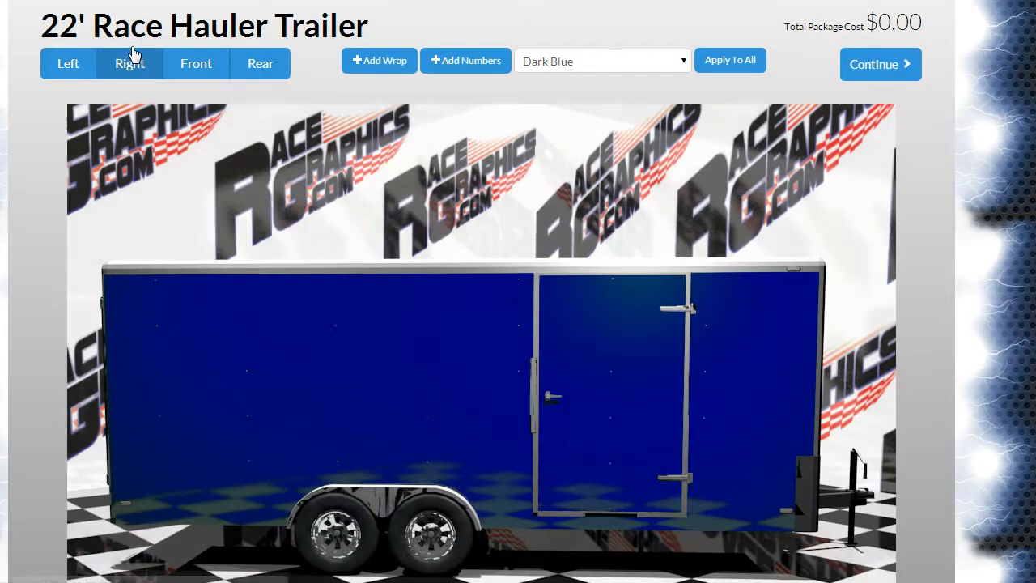
pyautogui.click(189, 61)
pyautogui.click(275, 67)
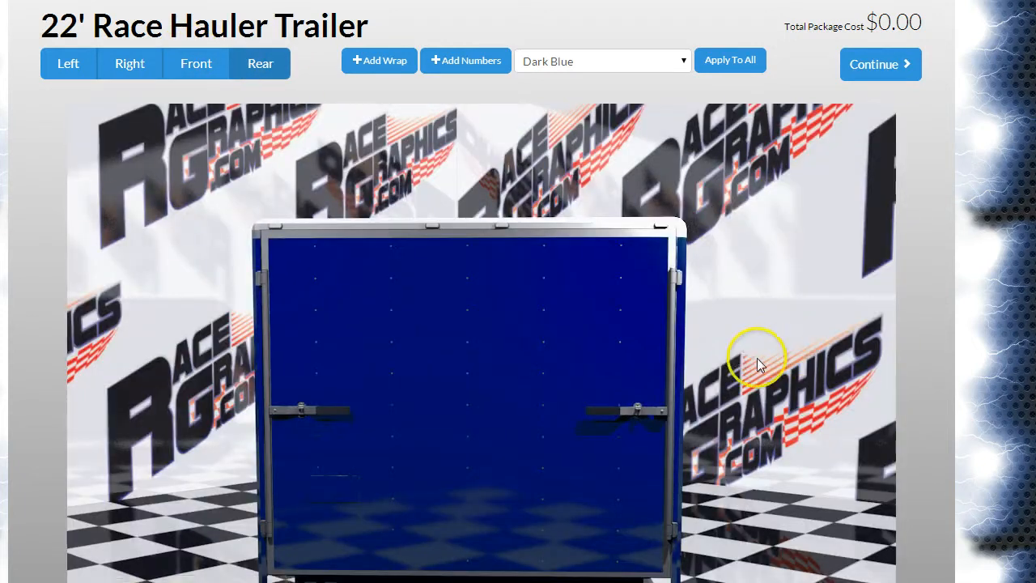
# Step: Add the Tritium Green hood theme from page 2 to the trailer's rear, placing it on this view only
pyautogui.click(544, 291)
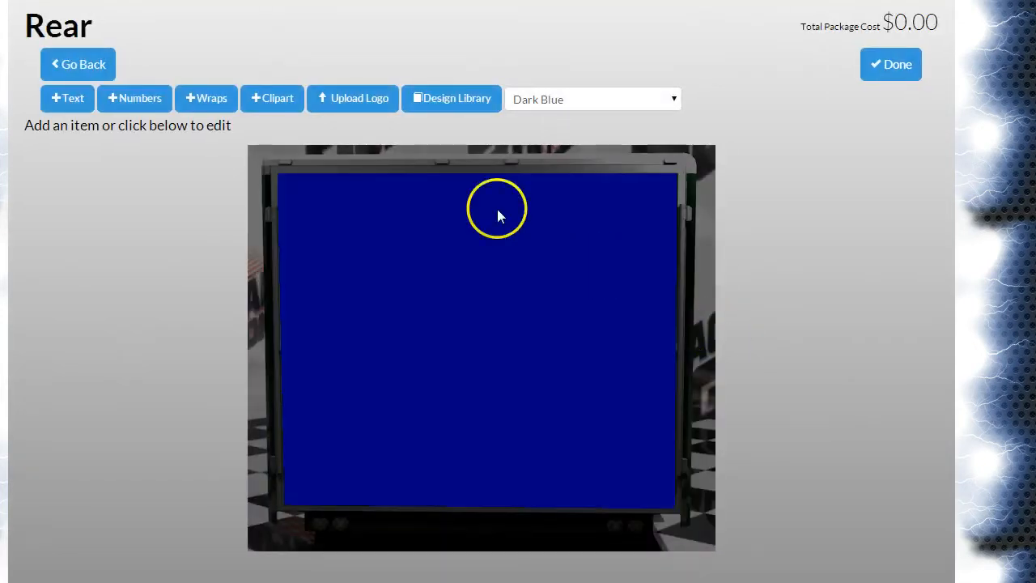
pyautogui.click(212, 98)
pyautogui.click(196, 132)
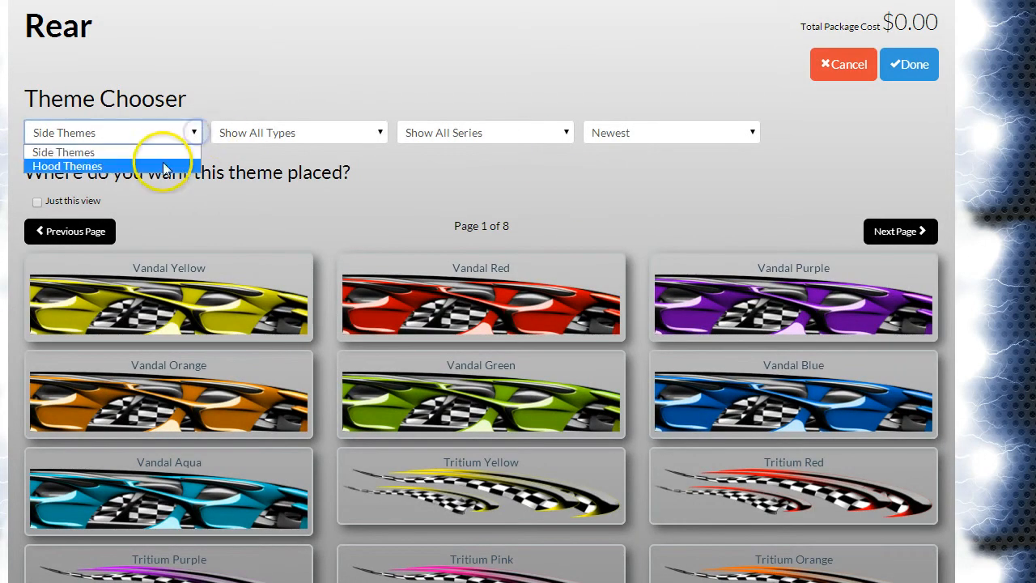
pyautogui.click(162, 164)
pyautogui.click(913, 232)
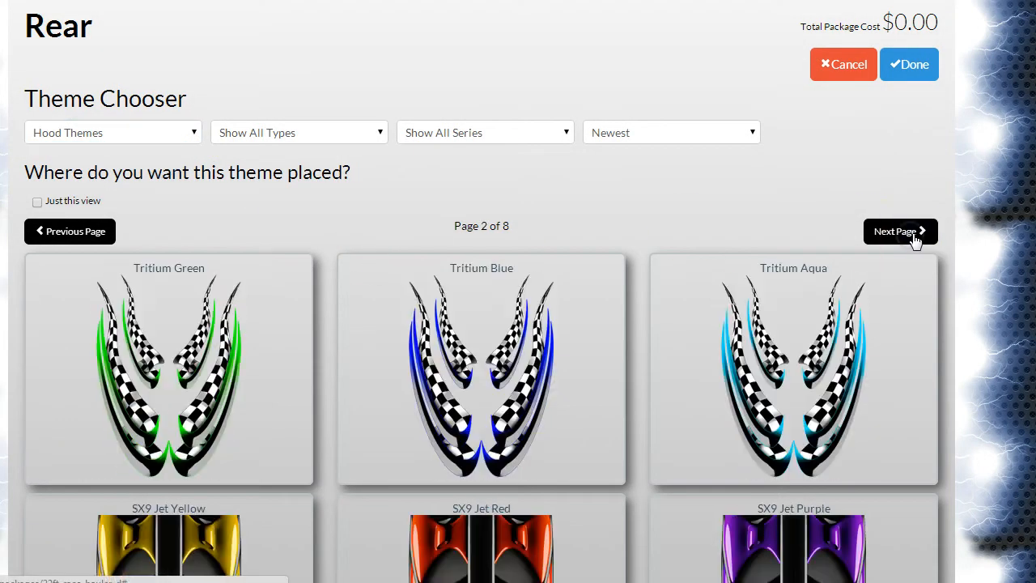
pyautogui.click(180, 353)
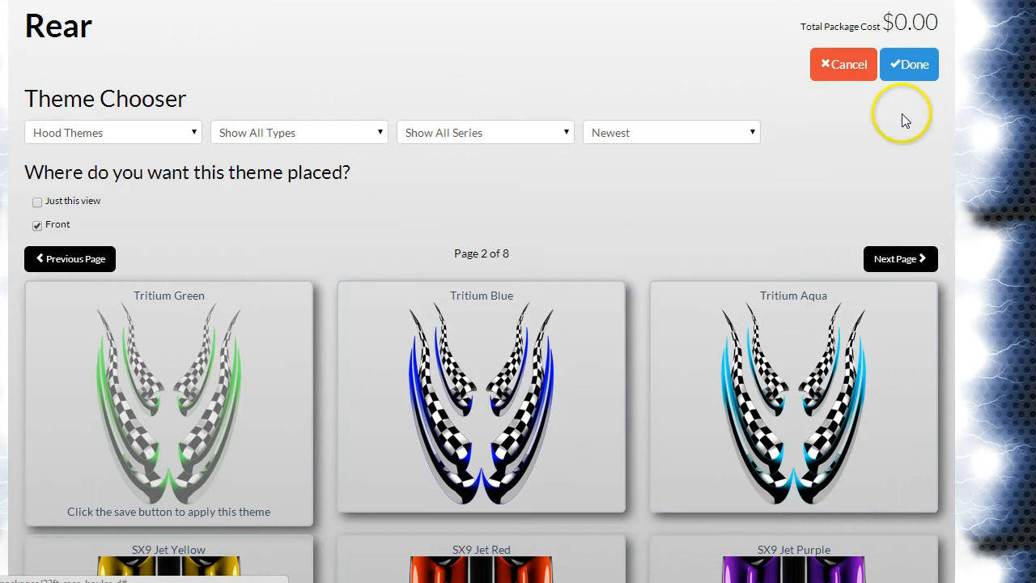
pyautogui.click(72, 201)
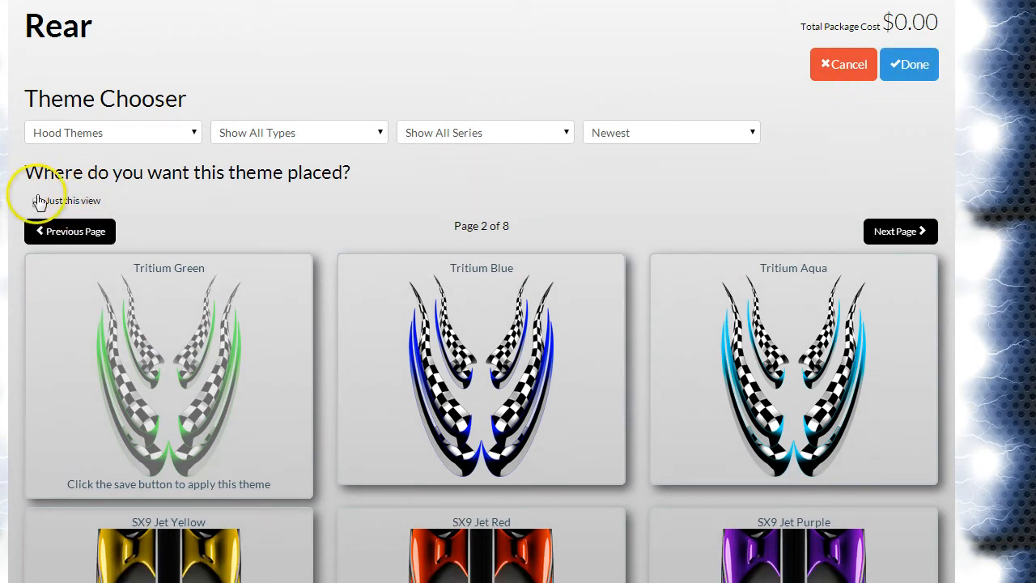
pyautogui.click(906, 65)
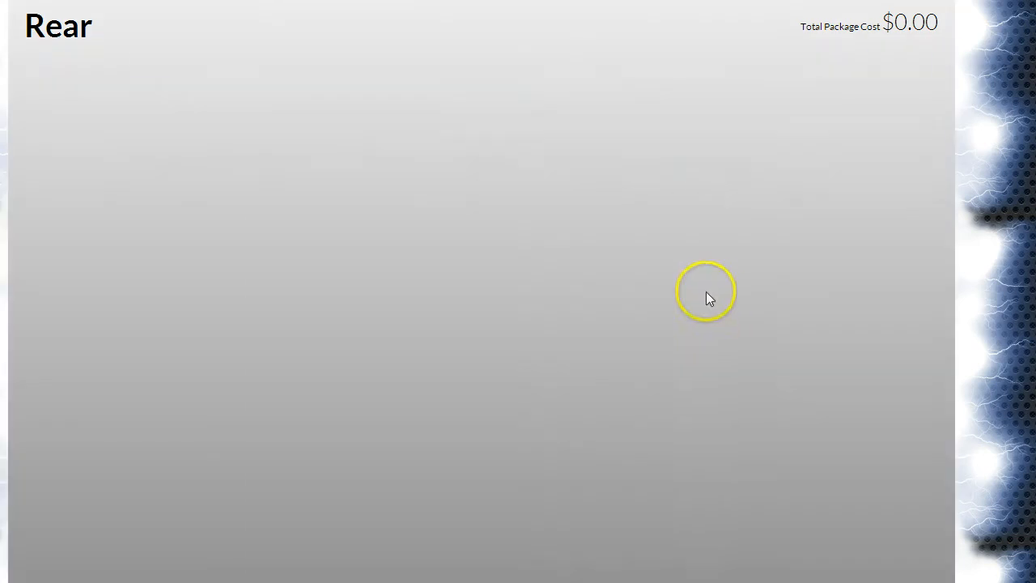
# Step: Scale down the Tritium Green wrap, centre it on the trailer's rear door, save it and check the rear view
pyautogui.moveTo(716, 200); pyautogui.dragTo(552, 306)
pyautogui.moveTo(518, 357); pyautogui.dragTo(571, 342)
pyautogui.moveTo(620, 280); pyautogui.dragTo(594, 288)
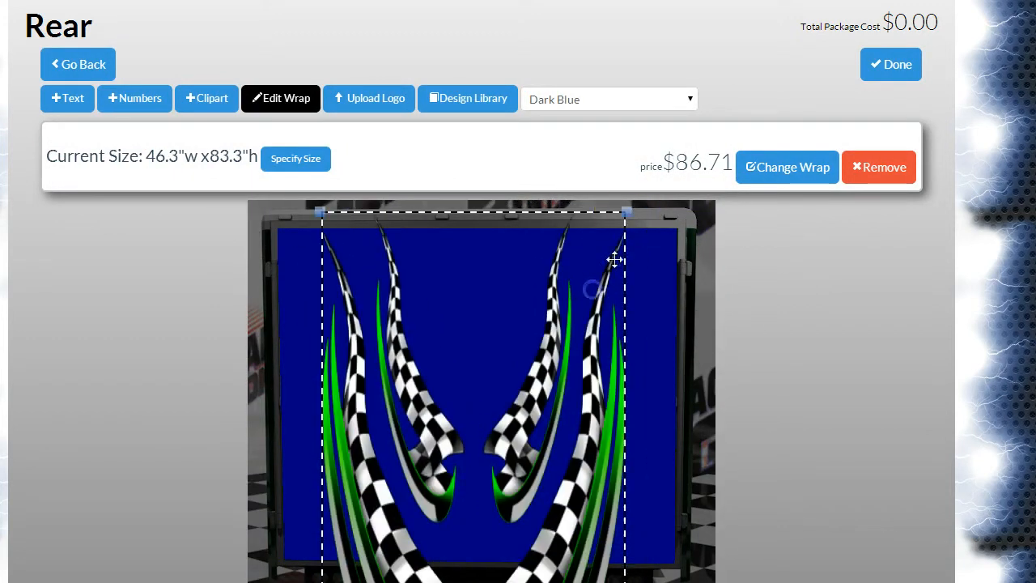
pyautogui.moveTo(631, 208); pyautogui.dragTo(587, 311)
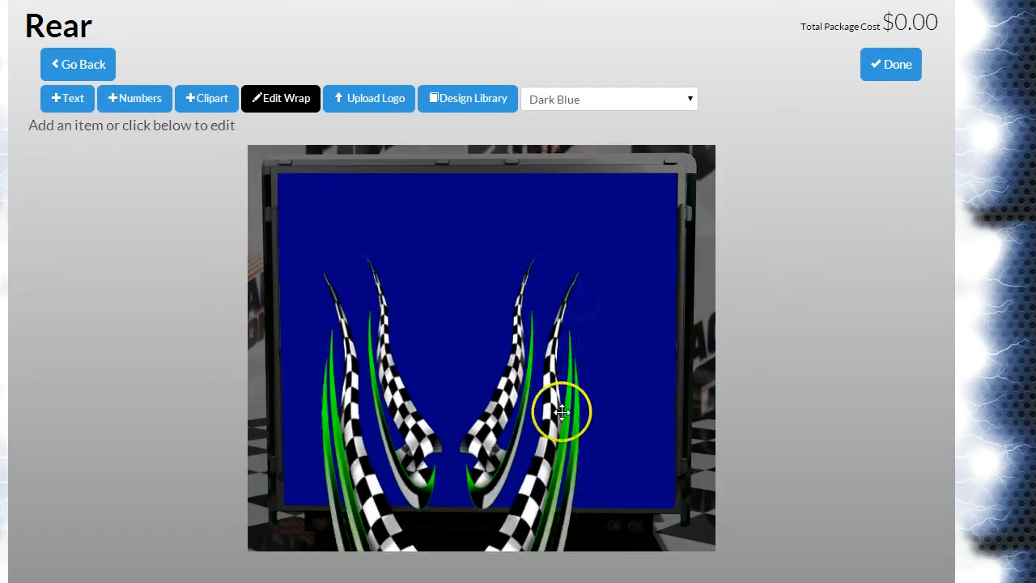
pyautogui.moveTo(561, 411); pyautogui.dragTo(580, 324)
pyautogui.click(895, 67)
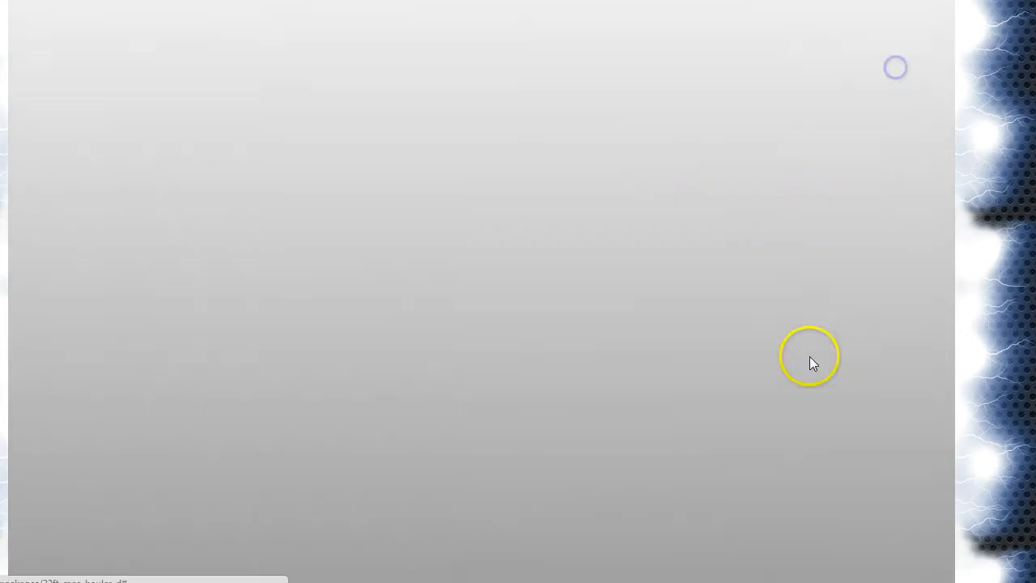
pyautogui.scroll(-5, 930, 372)
pyautogui.scroll(3, 952, 380)
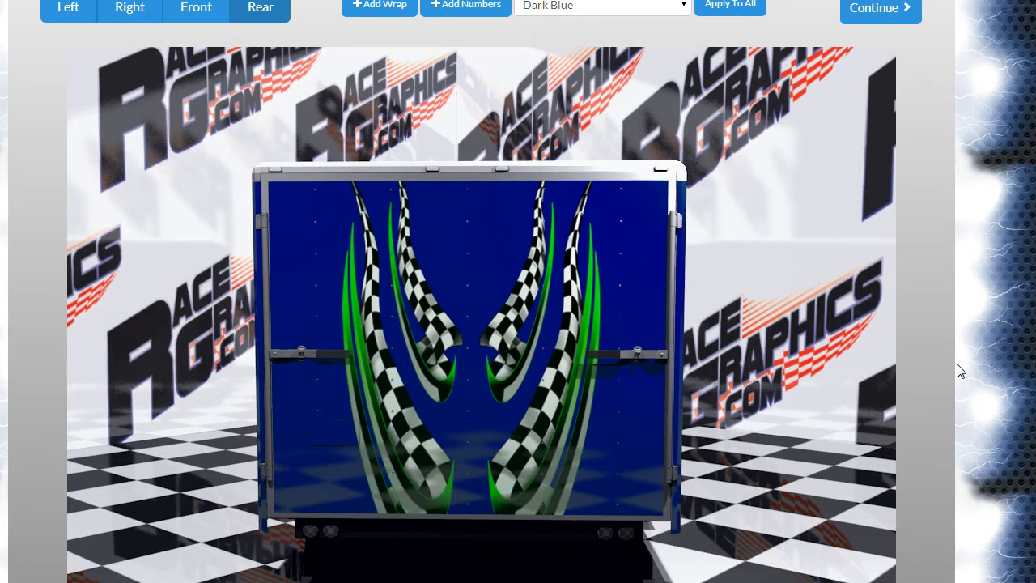
pyautogui.scroll(1, 955, 374)
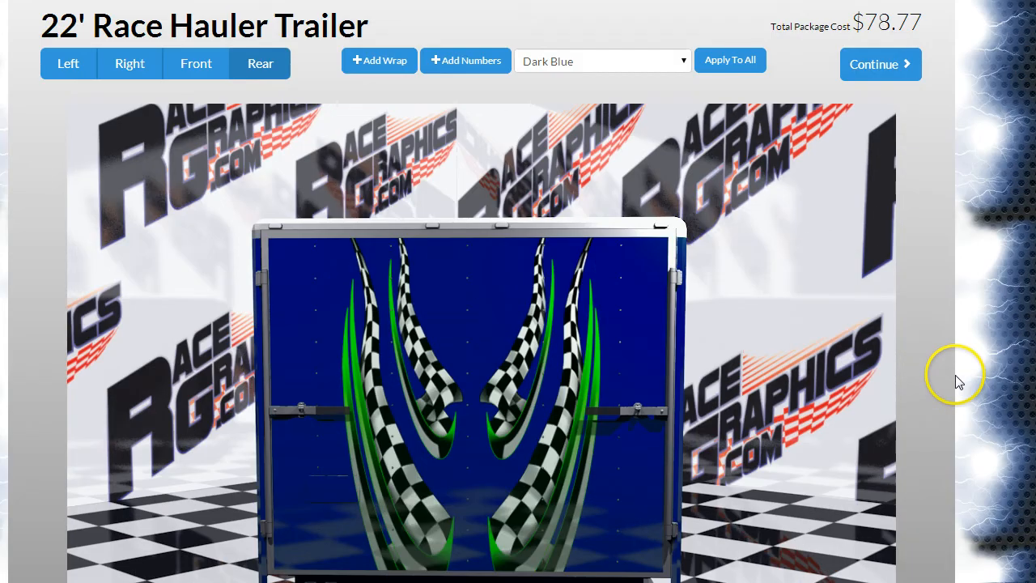
# Step: Open the clipart chooser for the left side of the 22' Race Hauler Trailer
pyautogui.click(73, 61)
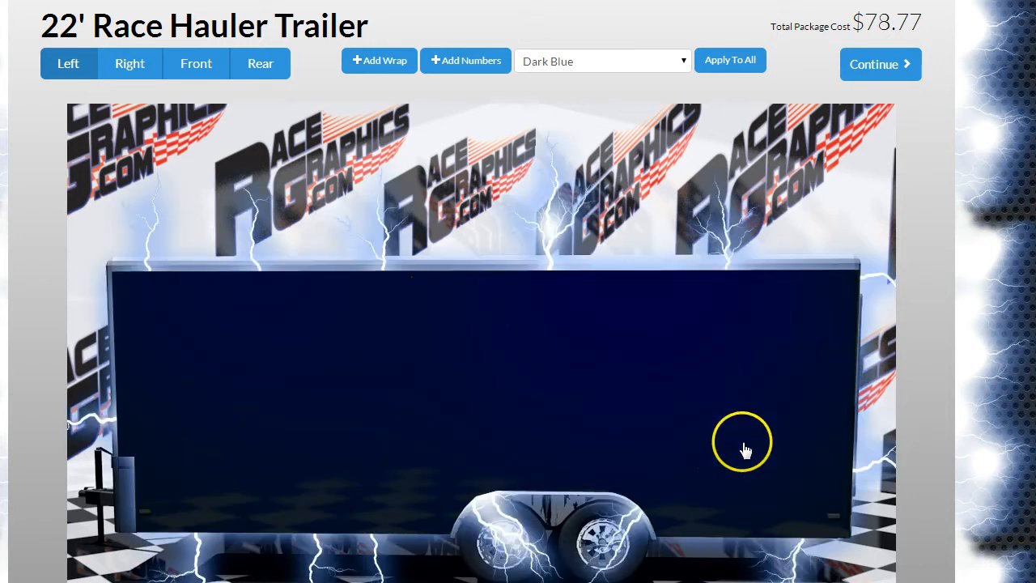
pyautogui.click(746, 441)
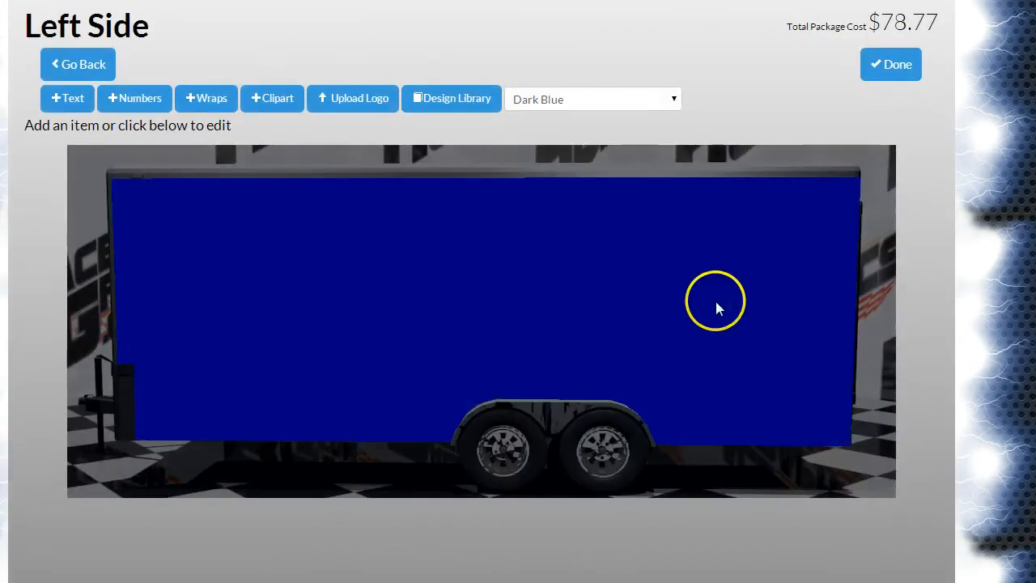
pyautogui.click(289, 97)
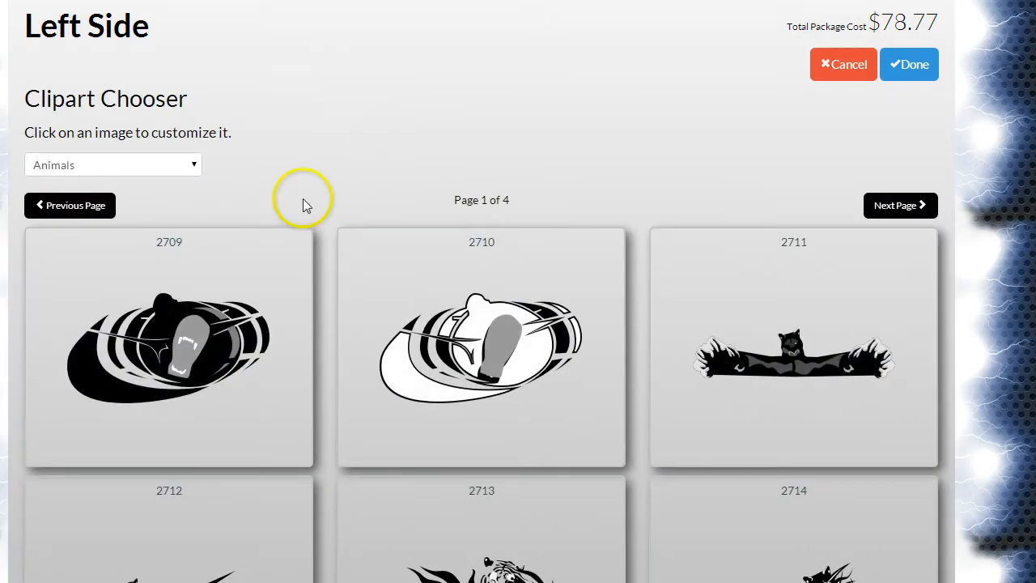
# Step: Browse the Misc Graphics, Race Flags, Tribal 1 and Tribal 2 clipart categories
pyautogui.click(194, 166)
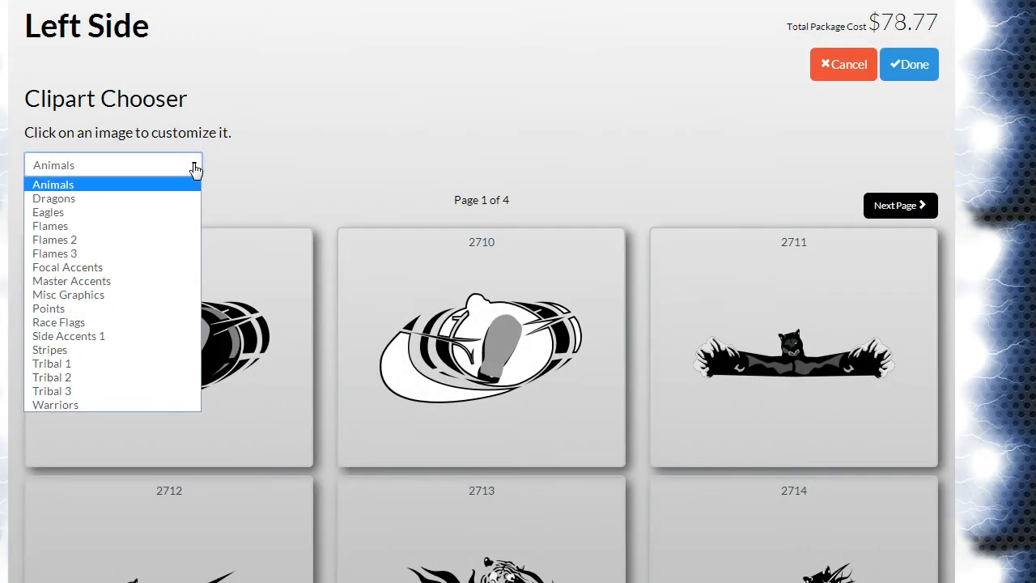
pyautogui.click(150, 295)
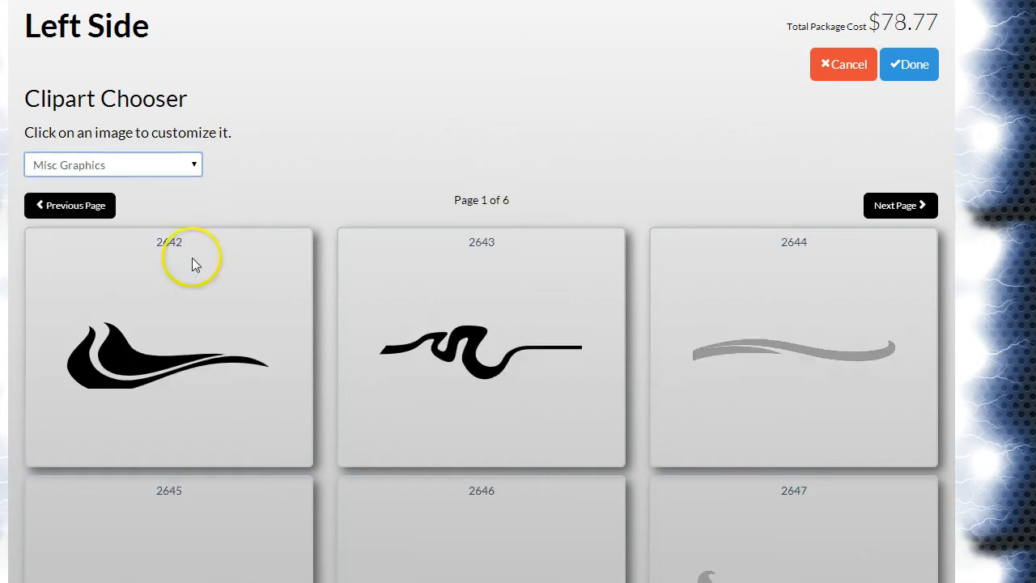
pyautogui.click(174, 163)
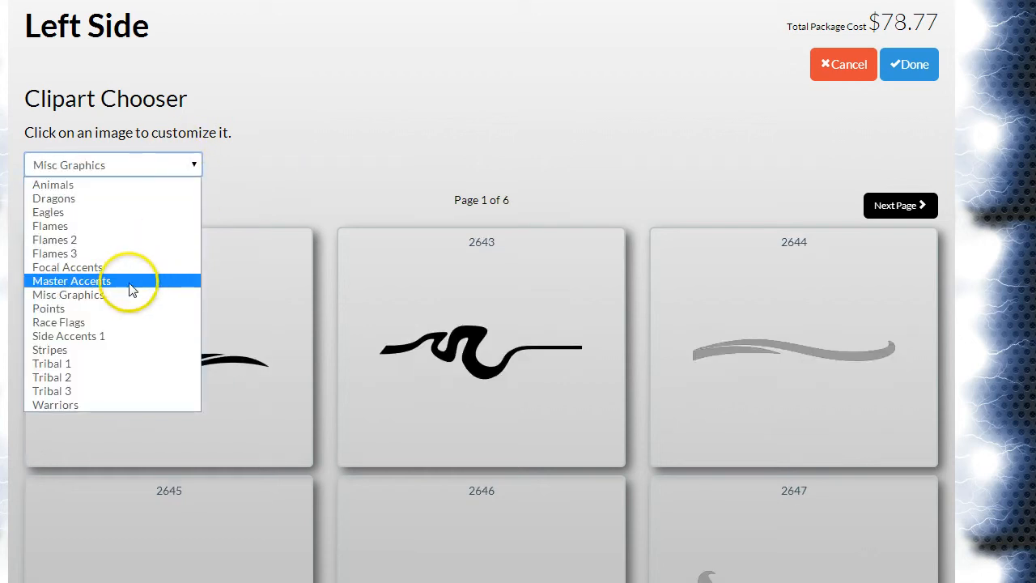
pyautogui.click(126, 326)
pyautogui.click(172, 161)
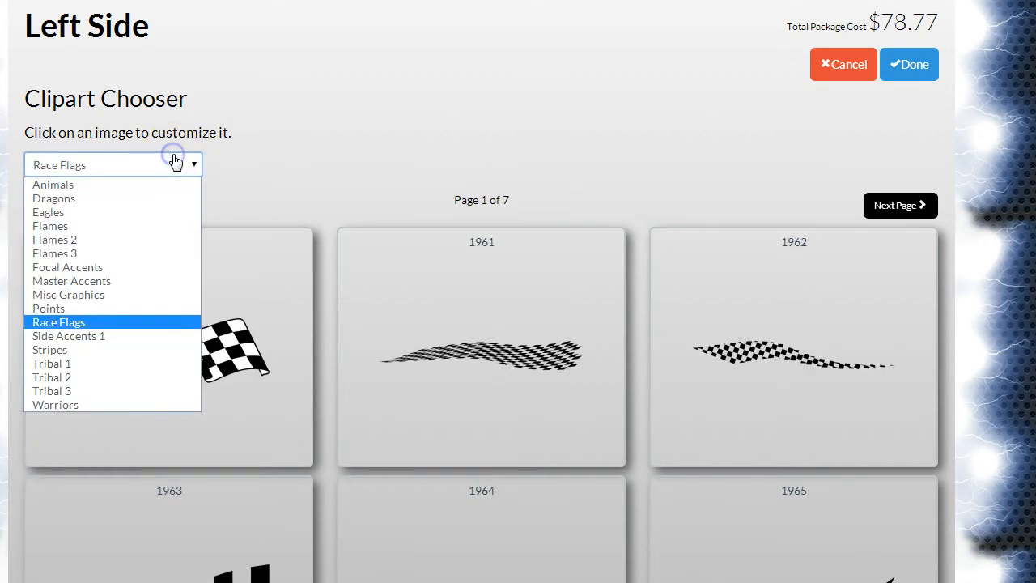
pyautogui.click(133, 363)
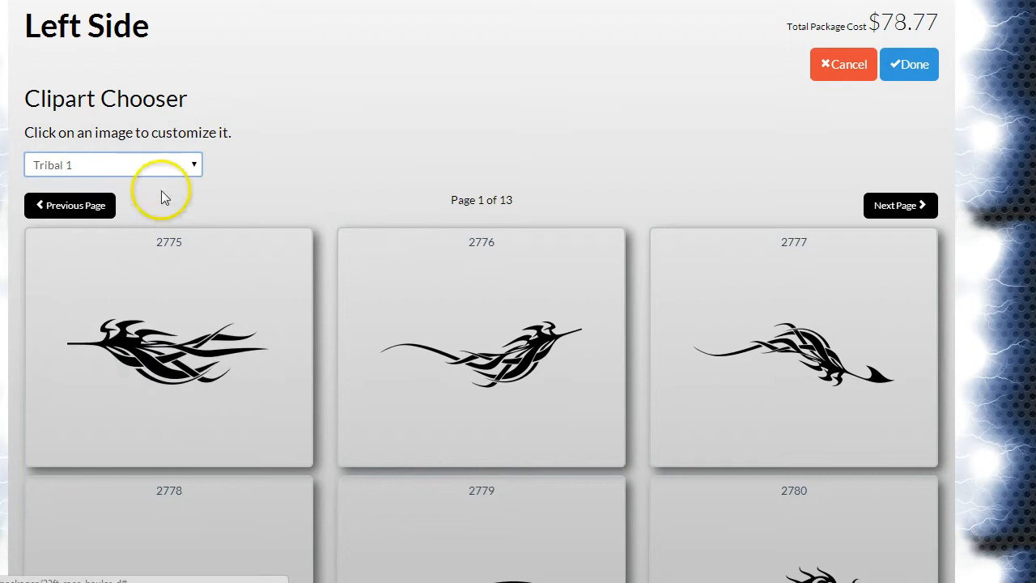
pyautogui.click(171, 159)
pyautogui.click(122, 376)
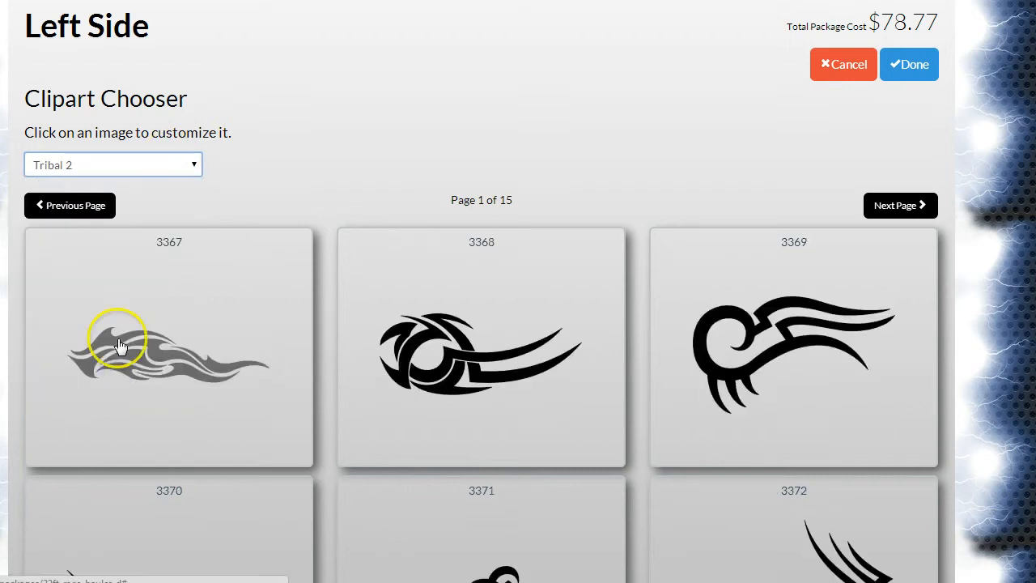
pyautogui.scroll(-2, 113, 340)
pyautogui.scroll(-4, 118, 338)
pyautogui.scroll(6, 118, 338)
# Step: Choose clipart 2511, the outlined flames, from page 3 of the Flames 3 category
pyautogui.click(177, 168)
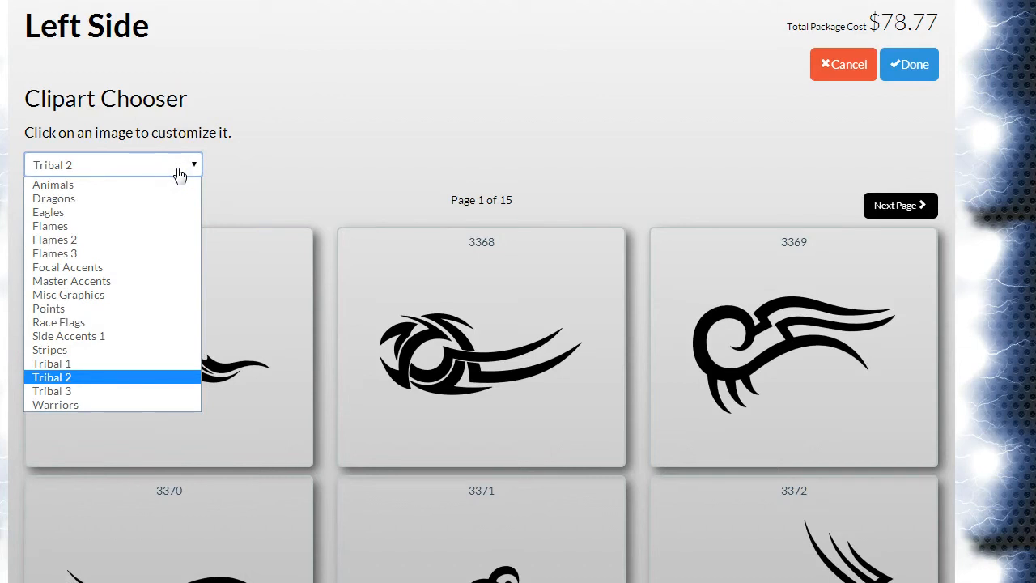
pyautogui.click(148, 255)
pyautogui.scroll(-7, 701, 409)
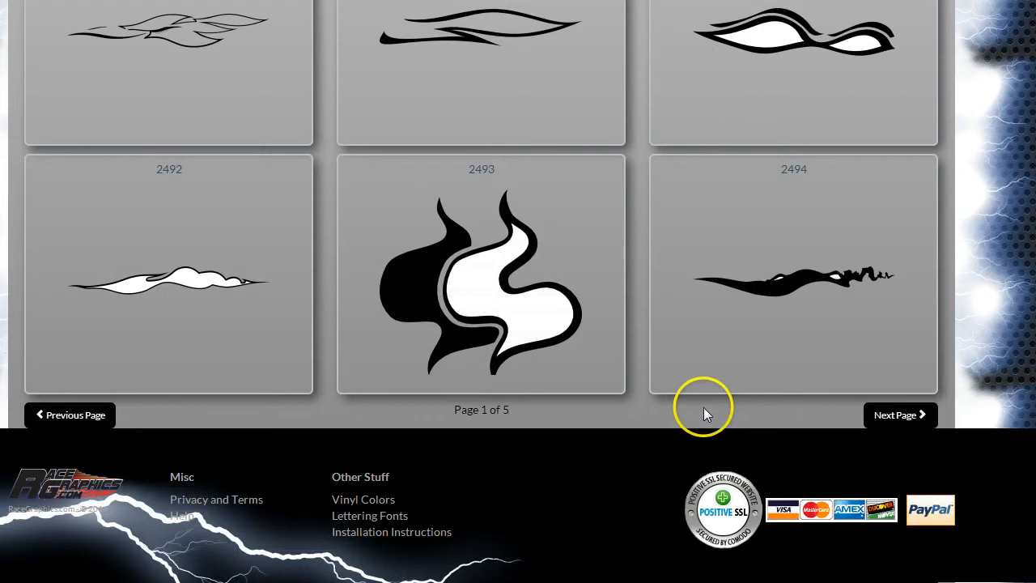
pyautogui.click(935, 416)
pyautogui.scroll(4, 926, 416)
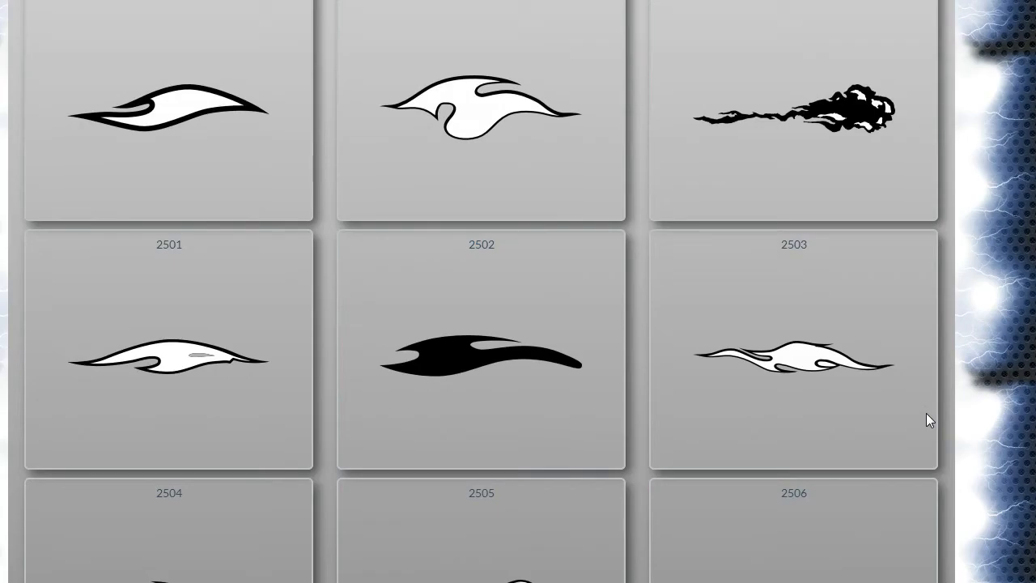
pyautogui.scroll(4, 926, 415)
pyautogui.click(894, 37)
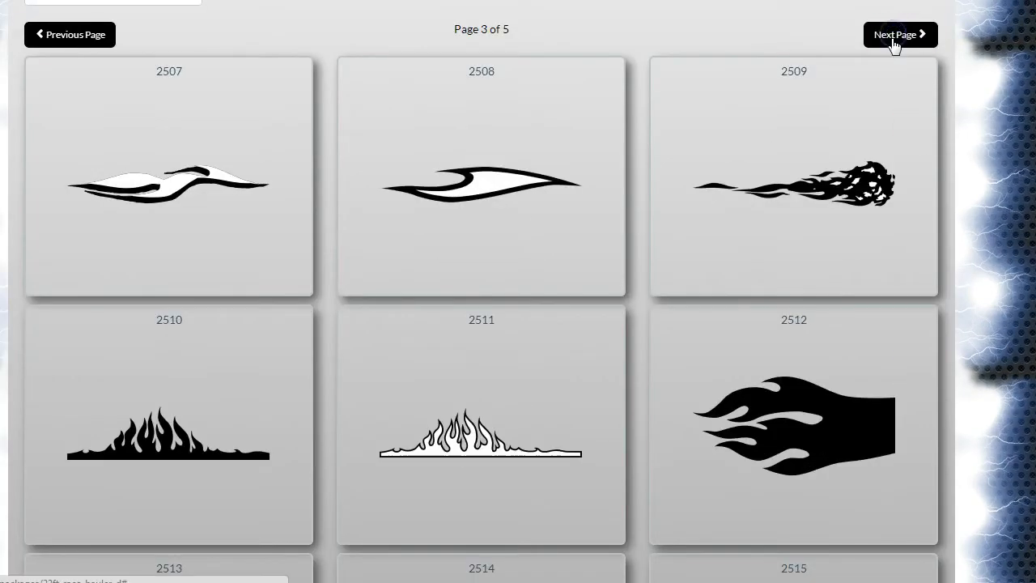
pyautogui.scroll(-4, 789, 362)
pyautogui.scroll(2, 599, 243)
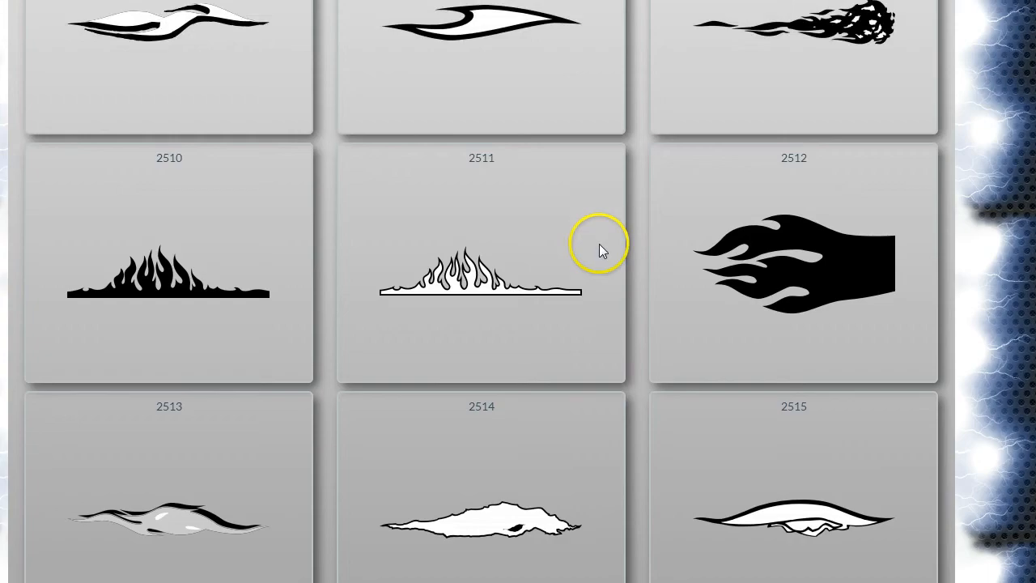
pyautogui.click(447, 291)
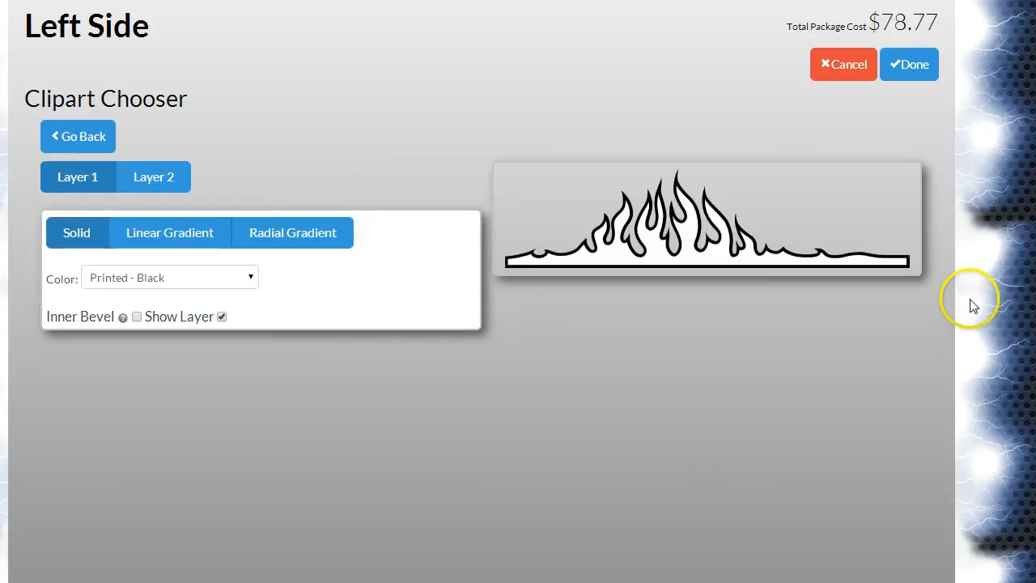
# Step: Give layer 1 an inner bevel and a Red to Yellow linear gradient, and colour layer 2 with solid Printed - Flames
pyautogui.click(137, 318)
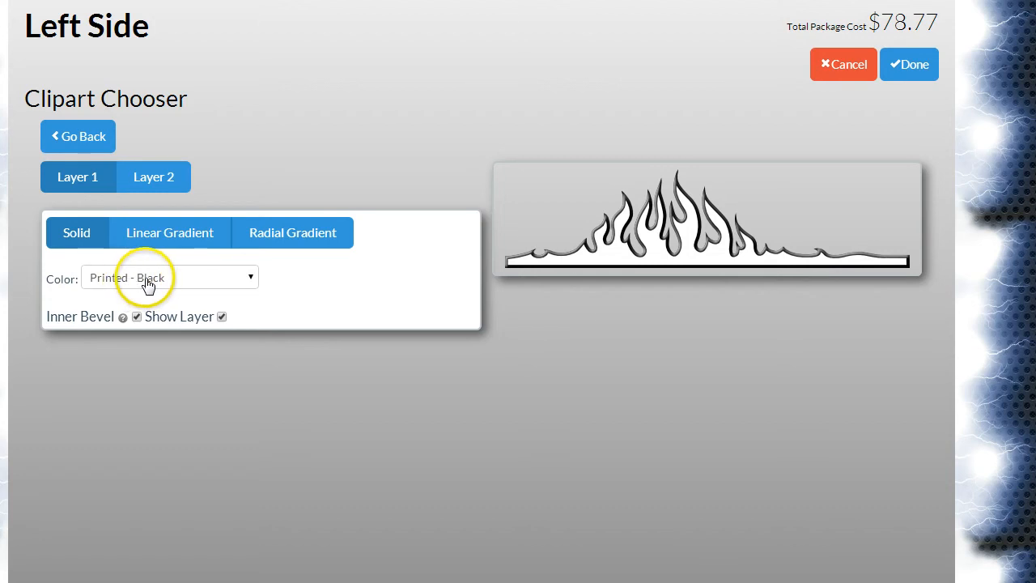
pyautogui.click(179, 232)
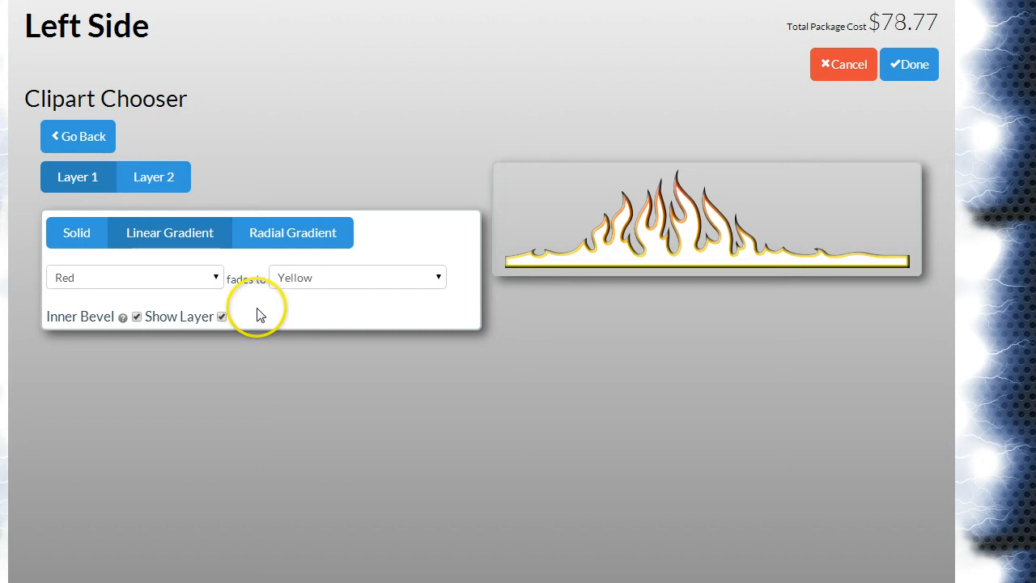
pyautogui.click(180, 188)
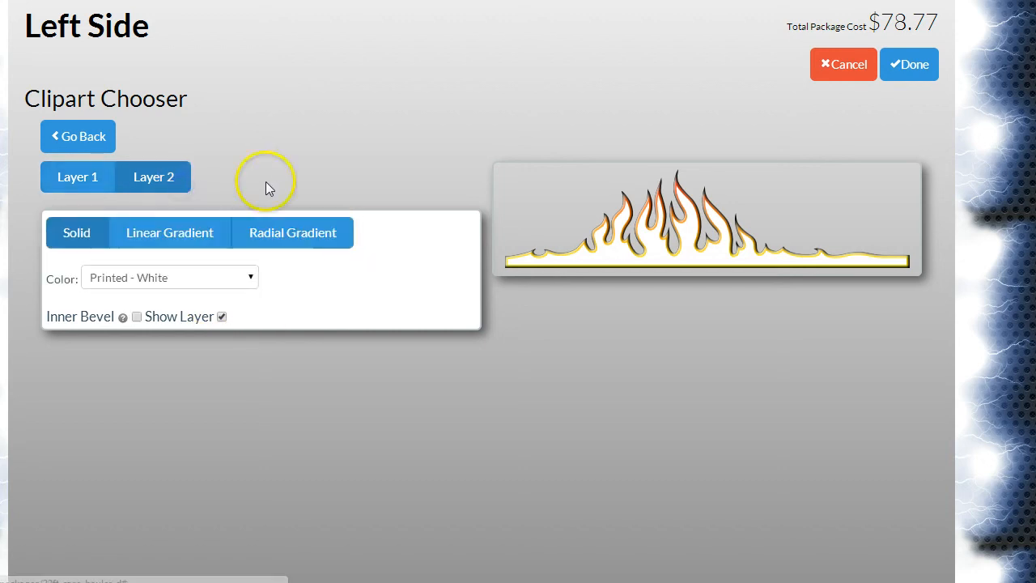
pyautogui.click(247, 277)
pyautogui.scroll(-3, 300, 521)
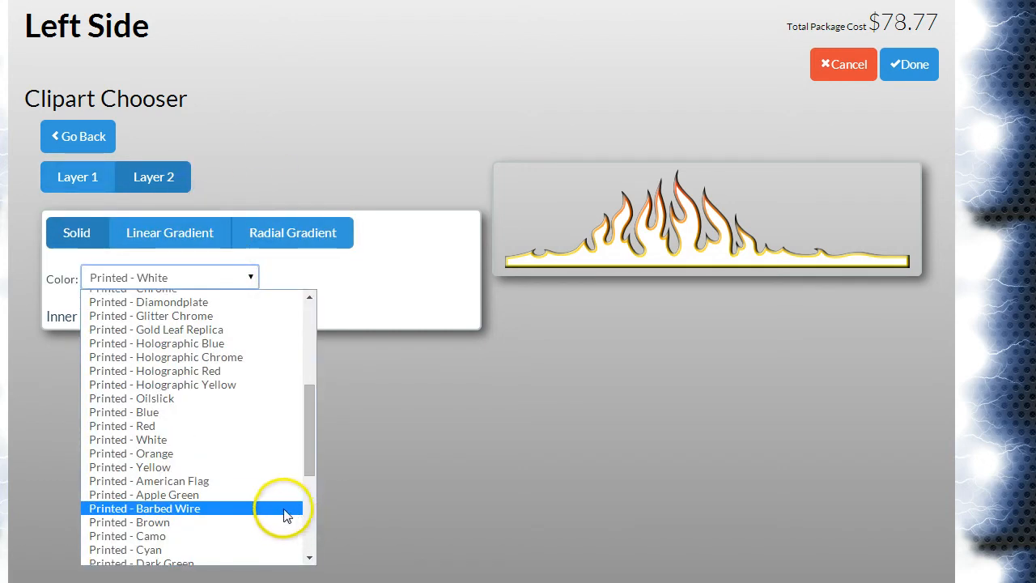
pyautogui.scroll(-4, 283, 517)
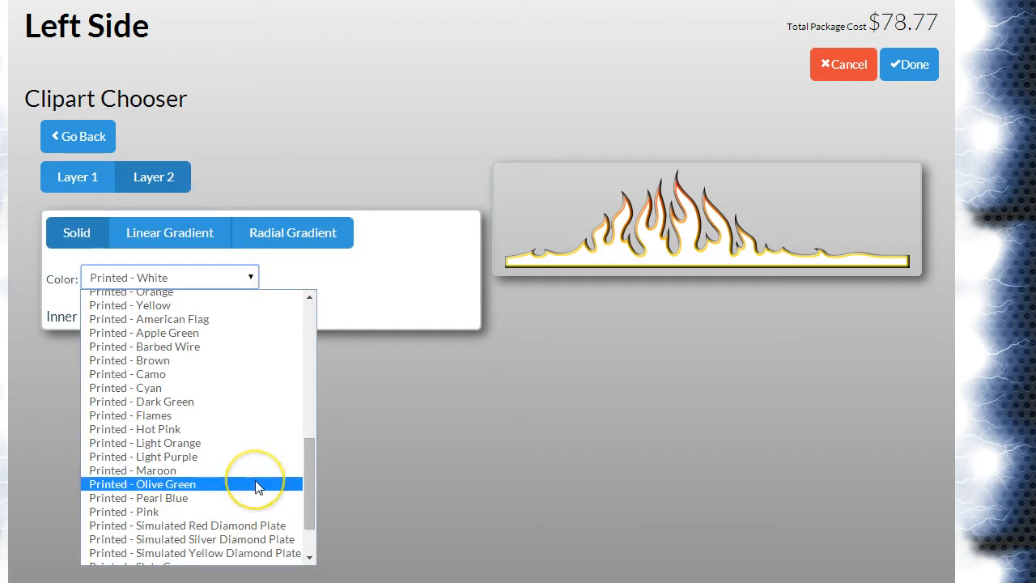
pyautogui.click(264, 422)
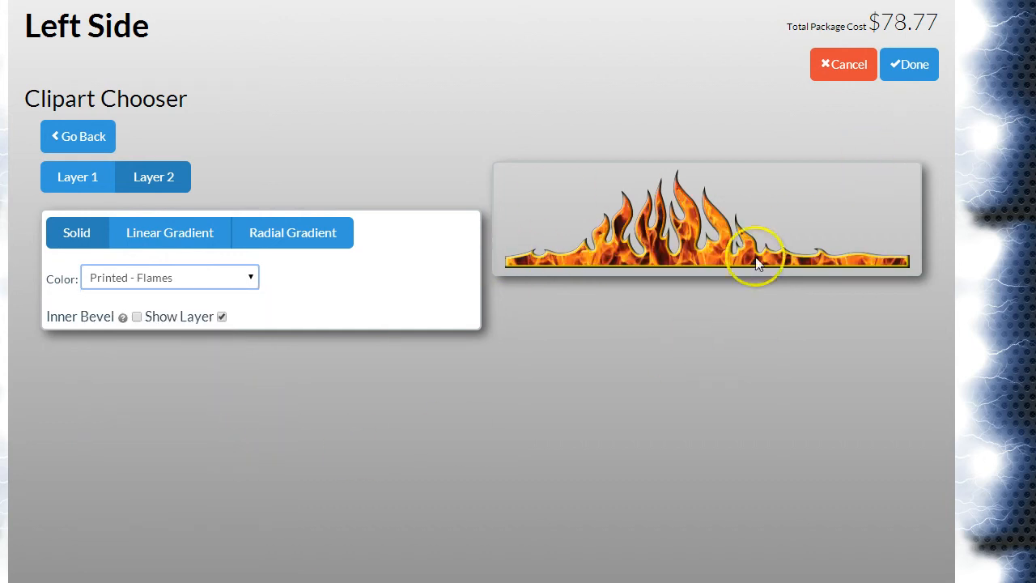
# Step: Place the flames along the bottom of the trailer's left side, enlarged to about 276" wide by 132.4" high, and save the side
pyautogui.click(918, 72)
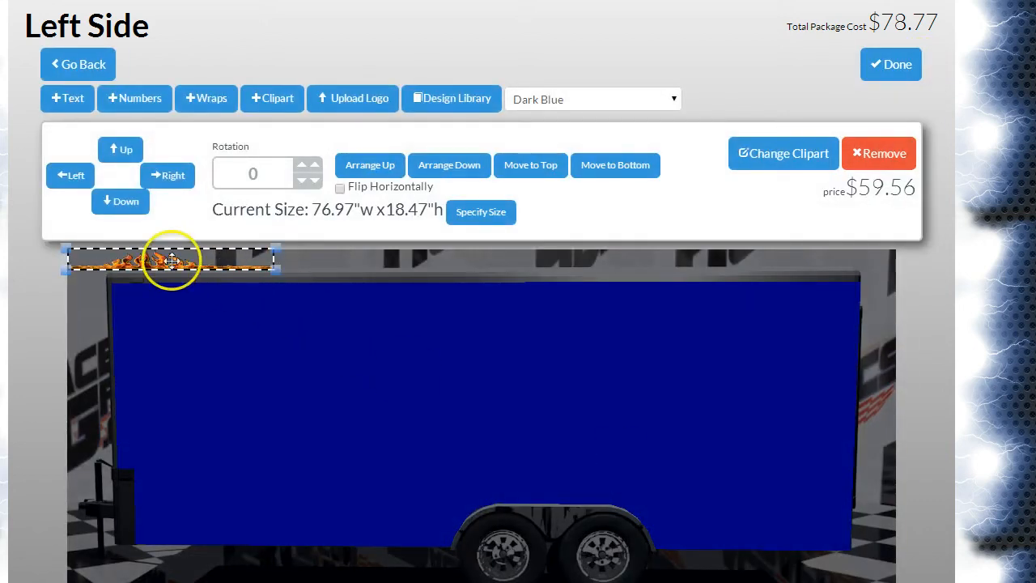
pyautogui.moveTo(172, 261); pyautogui.dragTo(208, 419)
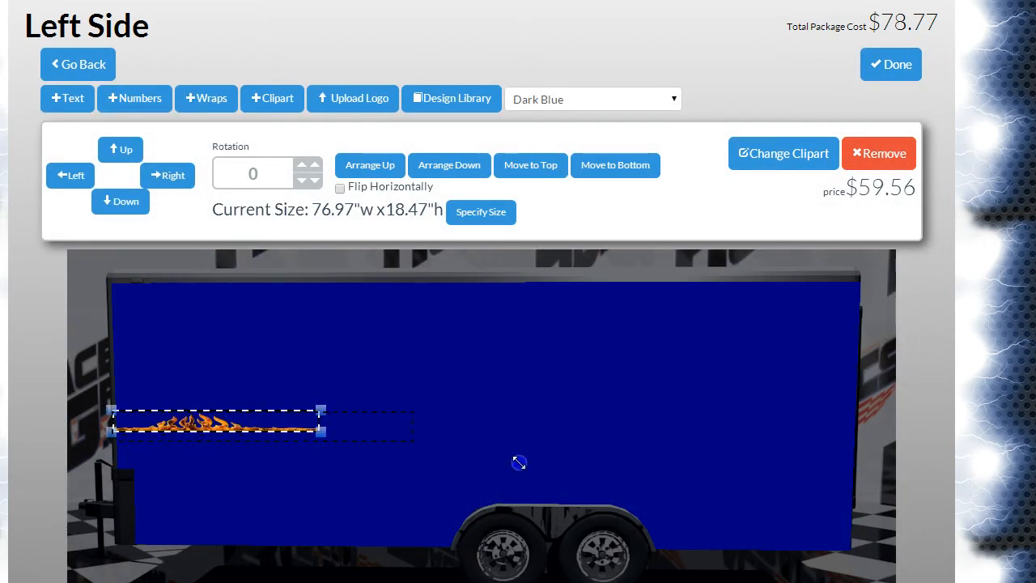
pyautogui.moveTo(859, 548); pyautogui.dragTo(859, 548)
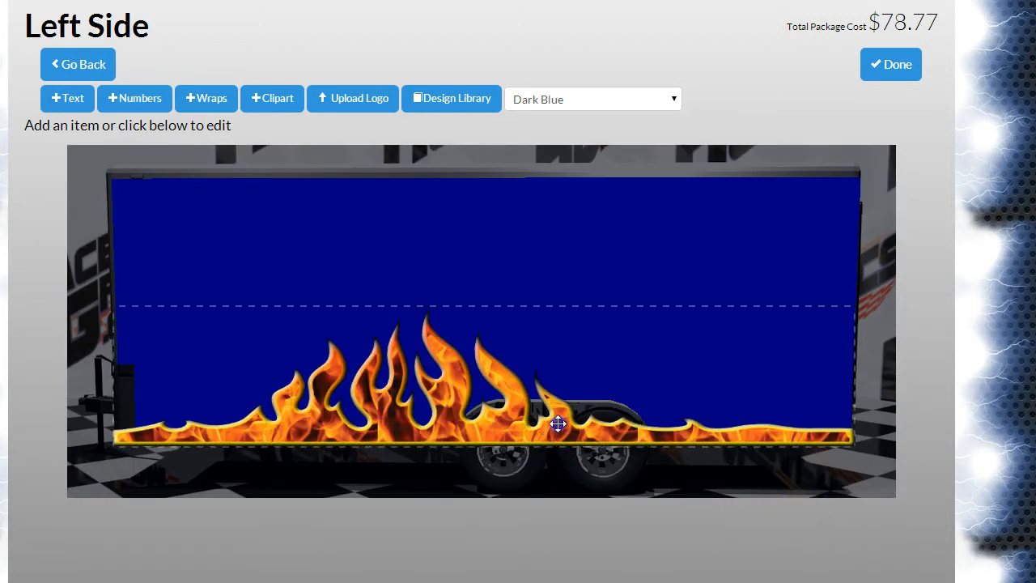
pyautogui.moveTo(557, 425)
pyautogui.mouseDown()
pyautogui.moveTo(548, 431)
pyautogui.moveTo(564, 435)
pyautogui.moveTo(555, 430)
pyautogui.mouseUp()
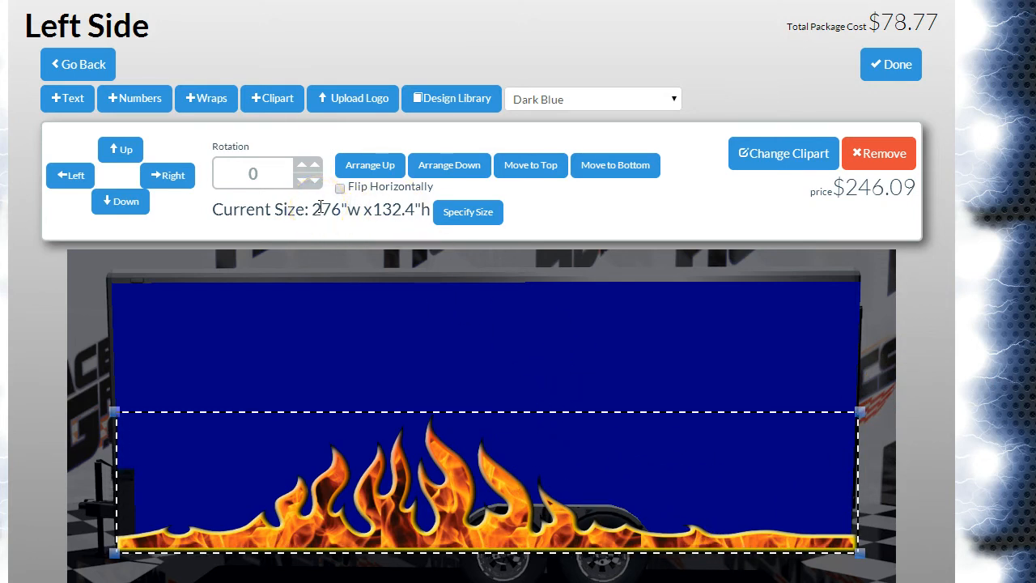
pyautogui.click(405, 341)
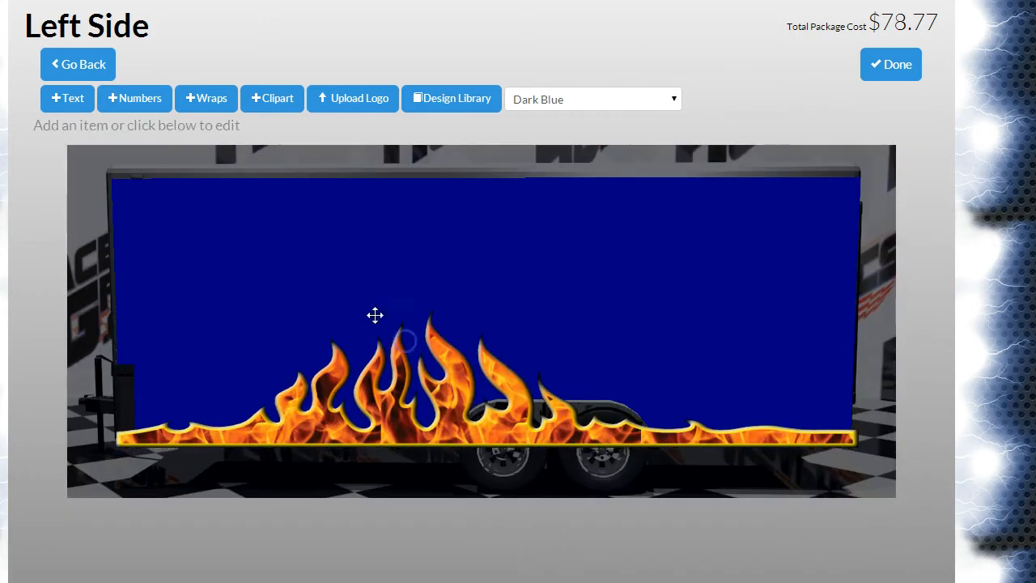
pyautogui.click(473, 403)
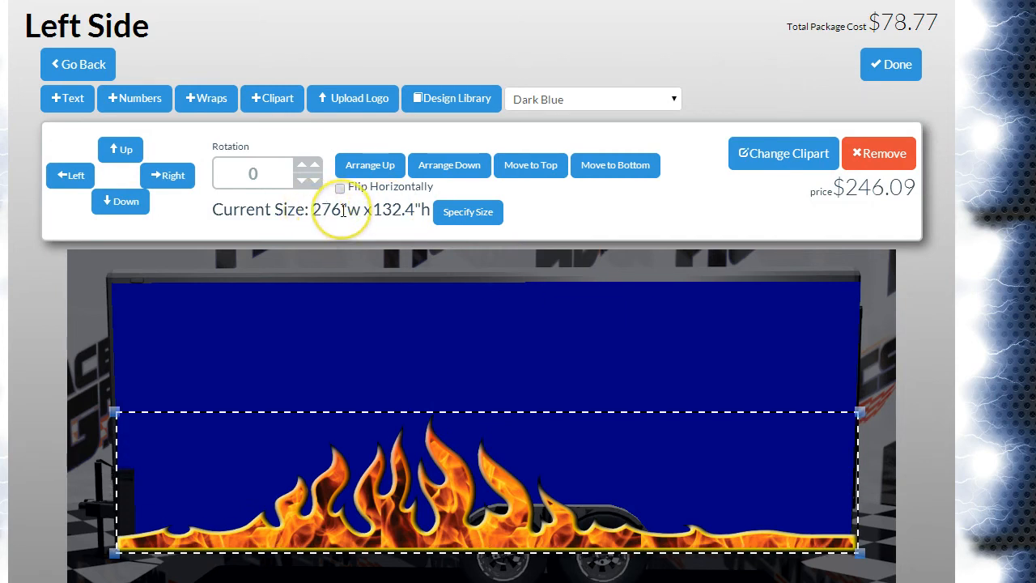
pyautogui.click(891, 65)
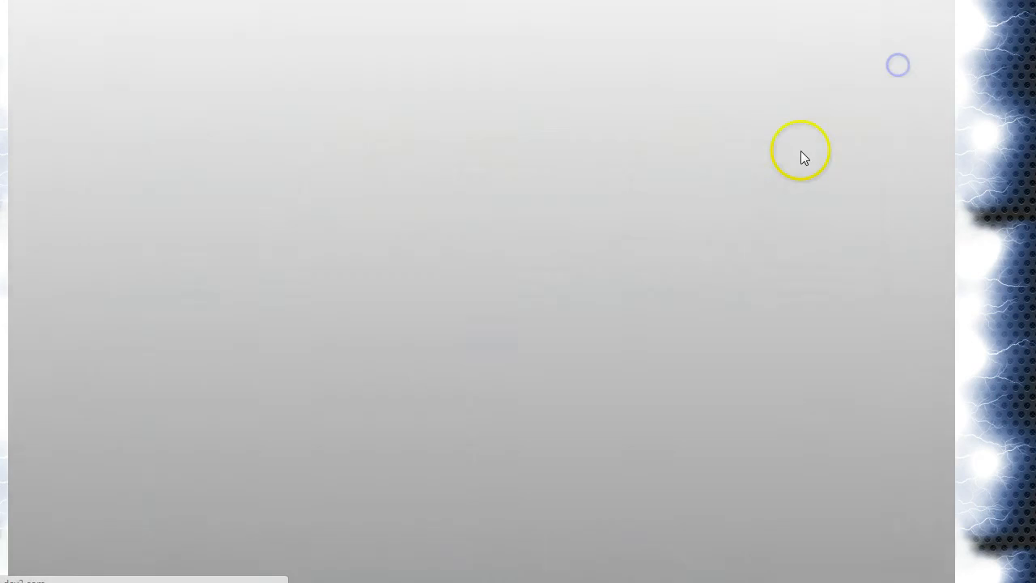
pyautogui.scroll(-1, 996, 285)
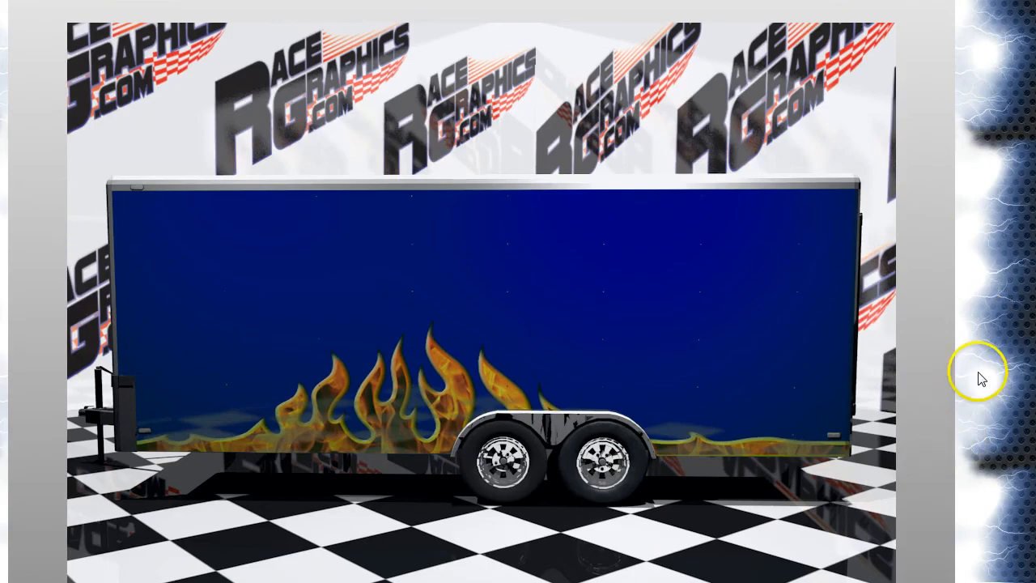
pyautogui.scroll(1, 957, 424)
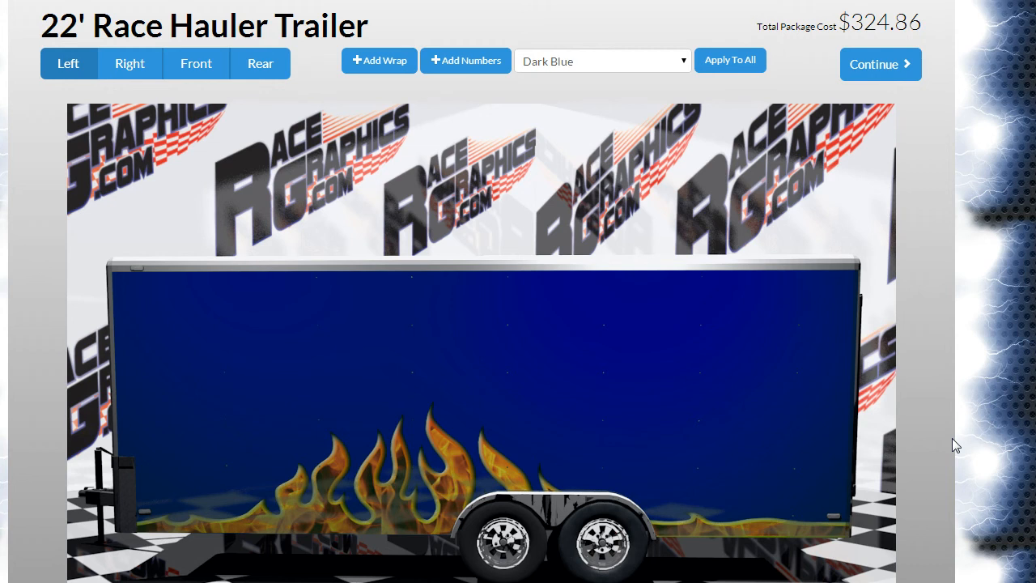
# Step: Add the flames design from the Design Library to the trailer's right side and position it along the bottom edge
pyautogui.click(128, 60)
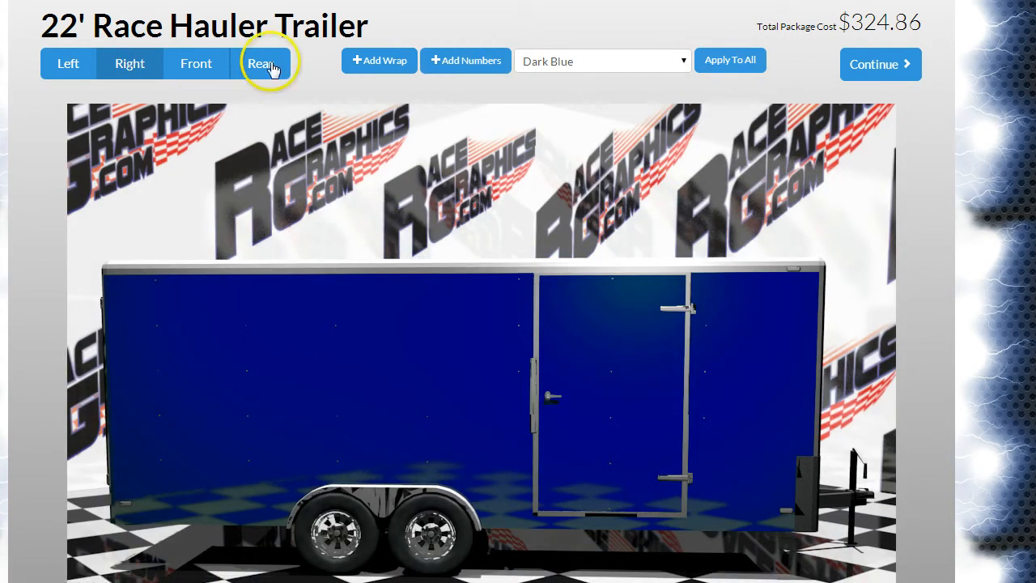
pyautogui.click(389, 377)
pyautogui.click(478, 101)
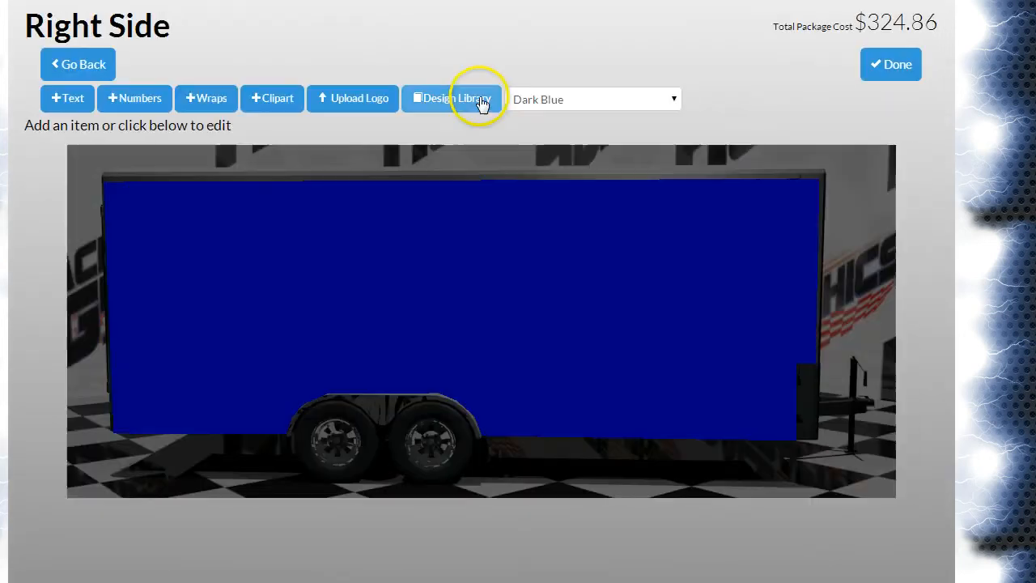
pyautogui.click(438, 313)
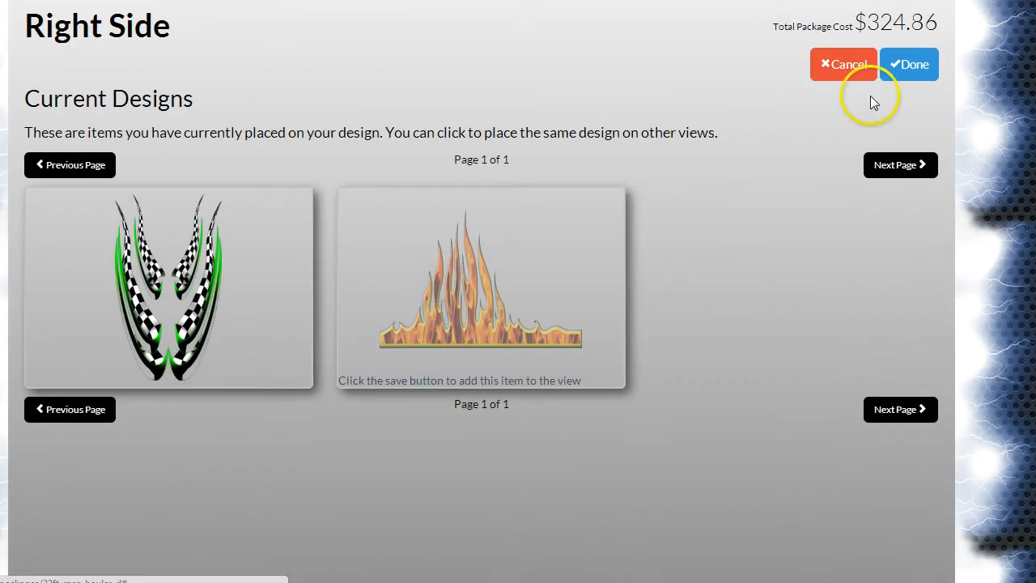
pyautogui.click(897, 74)
pyautogui.moveTo(370, 331); pyautogui.dragTo(426, 479)
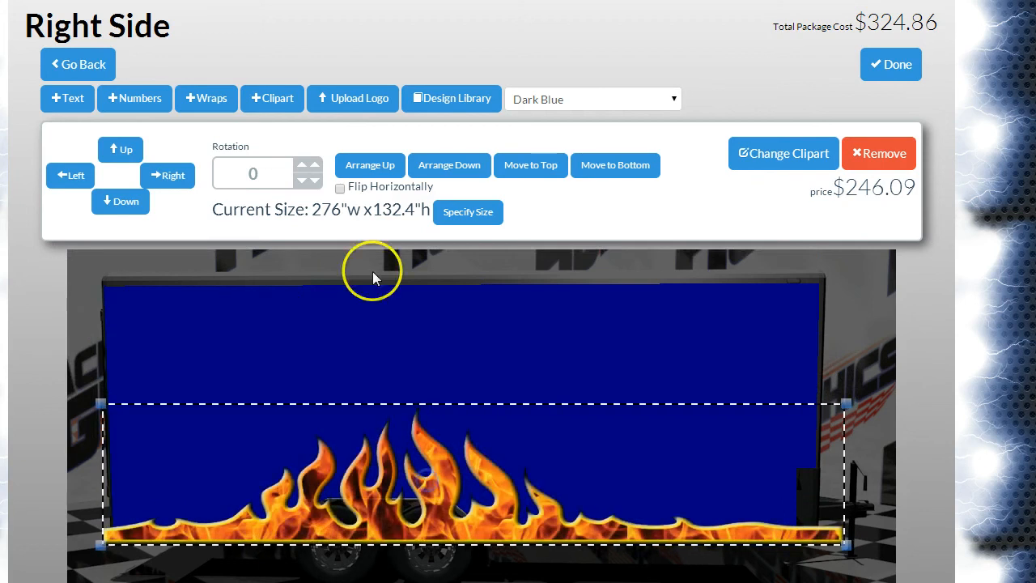
# Step: Flip the right side's flames horizontally, nudge them slightly down, save, and compare the trailer's left and right views
pyautogui.click(340, 188)
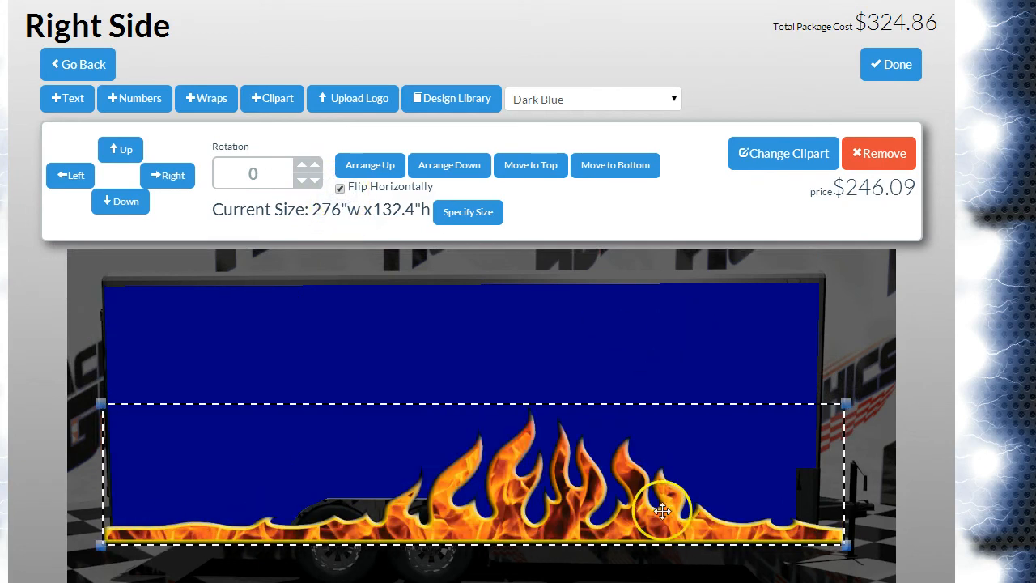
pyautogui.moveTo(650, 526); pyautogui.dragTo(649, 532)
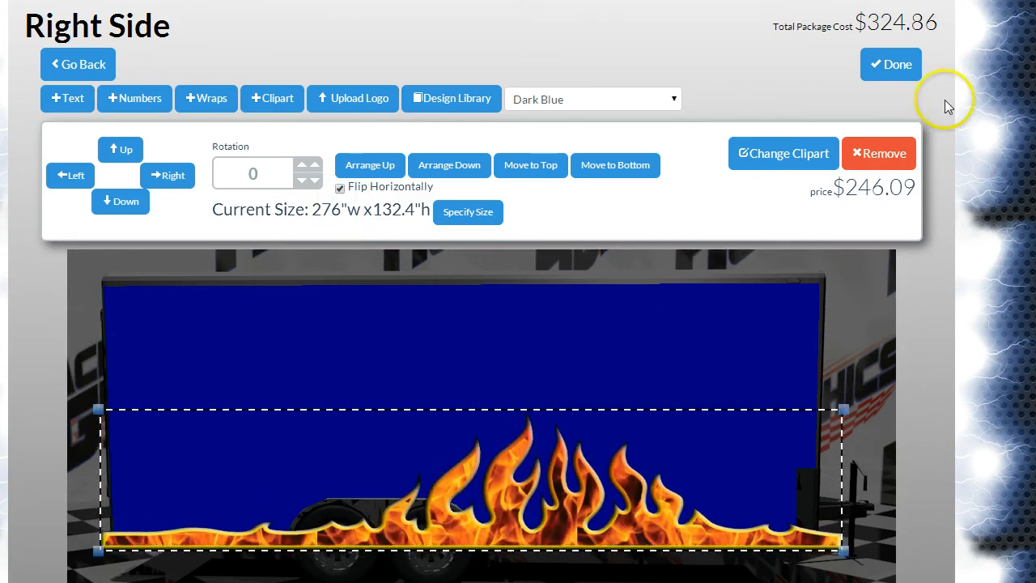
pyautogui.click(890, 67)
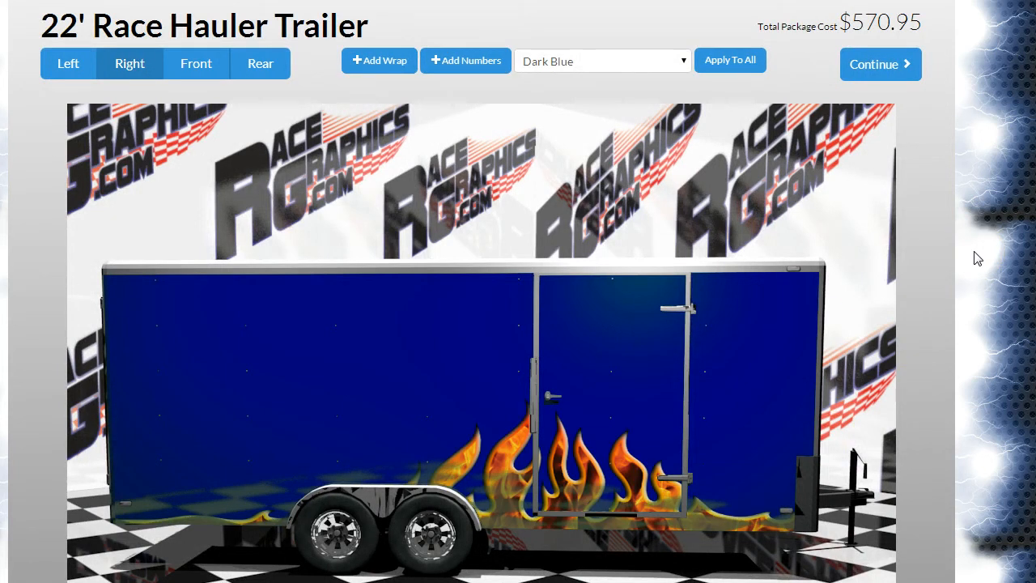
pyautogui.click(57, 65)
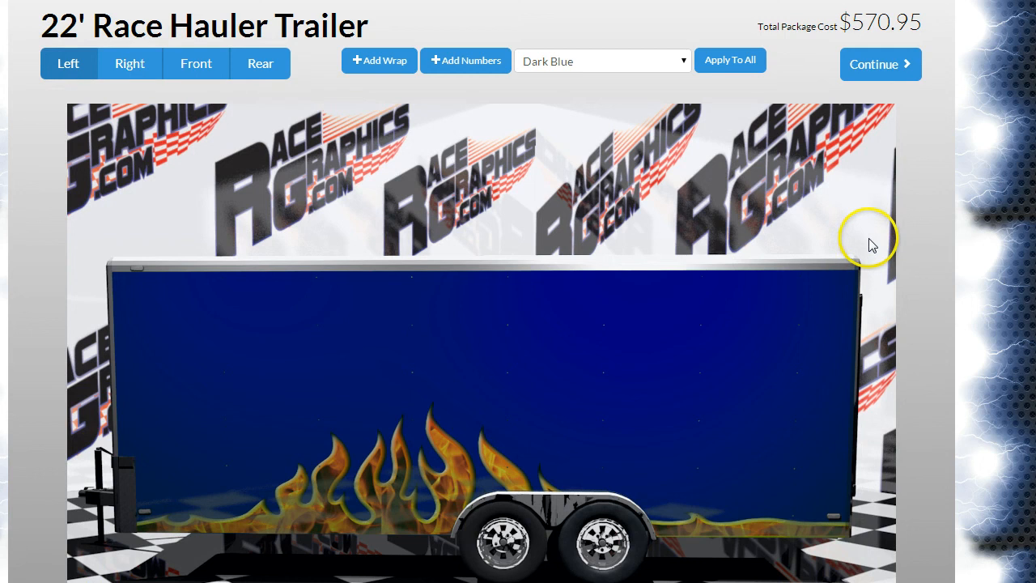
pyautogui.click(132, 65)
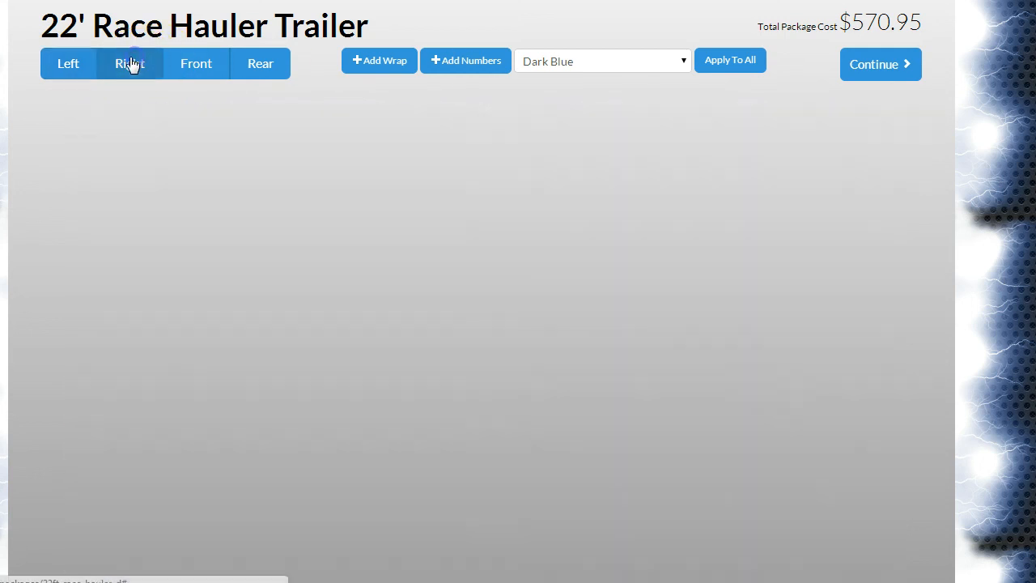